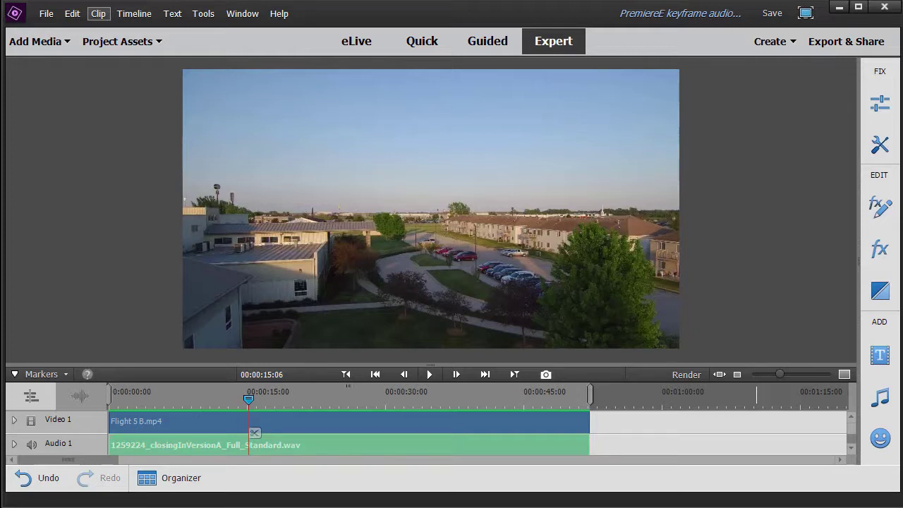
Move the playhead back to 00:00:00:00 with Go to Beginning.
click(347, 375)
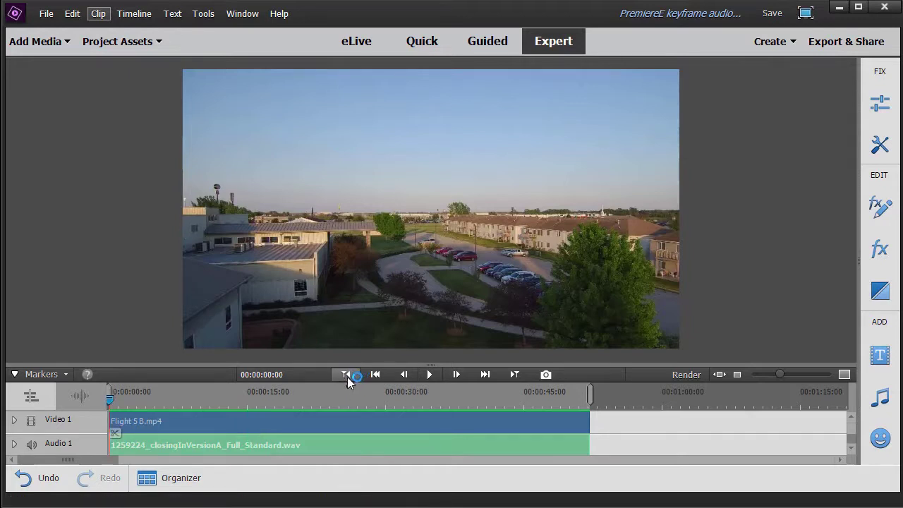
Preview the project, pause at 00:00:21:07, and select the music clip on Audio 1.
click(430, 376)
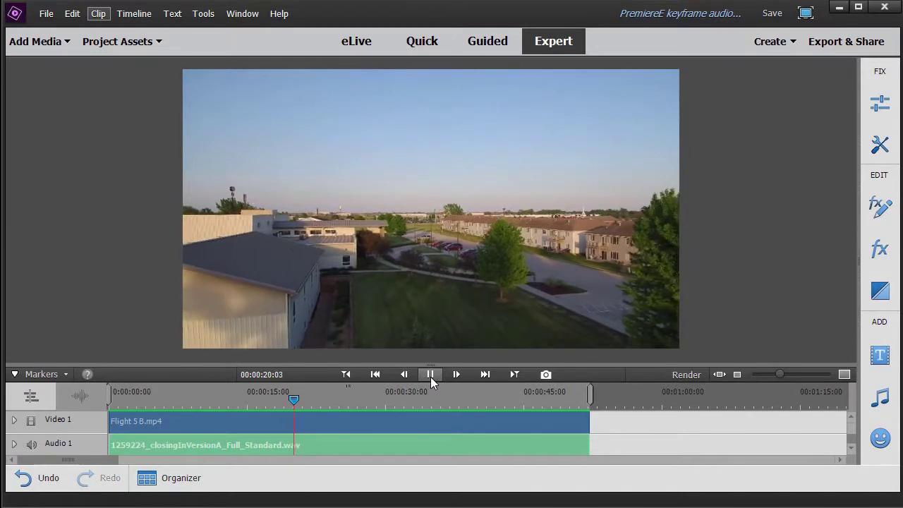
click(430, 375)
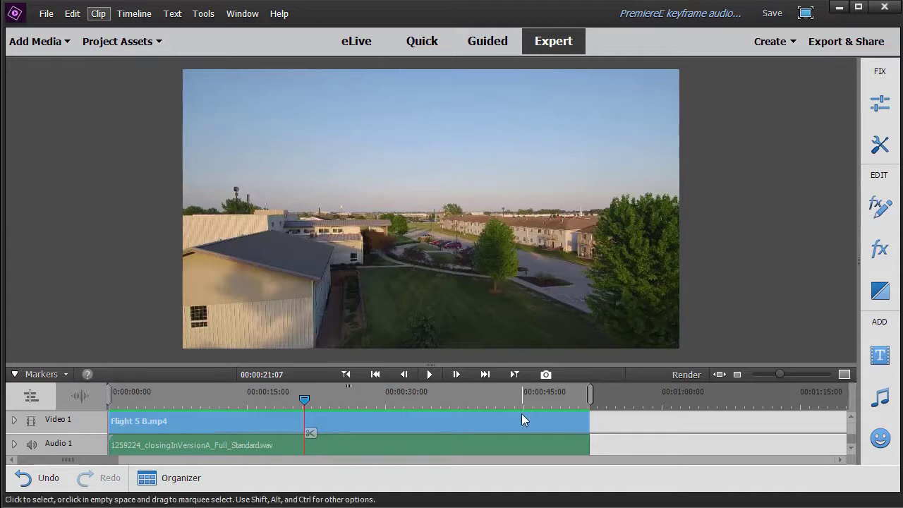
click(335, 446)
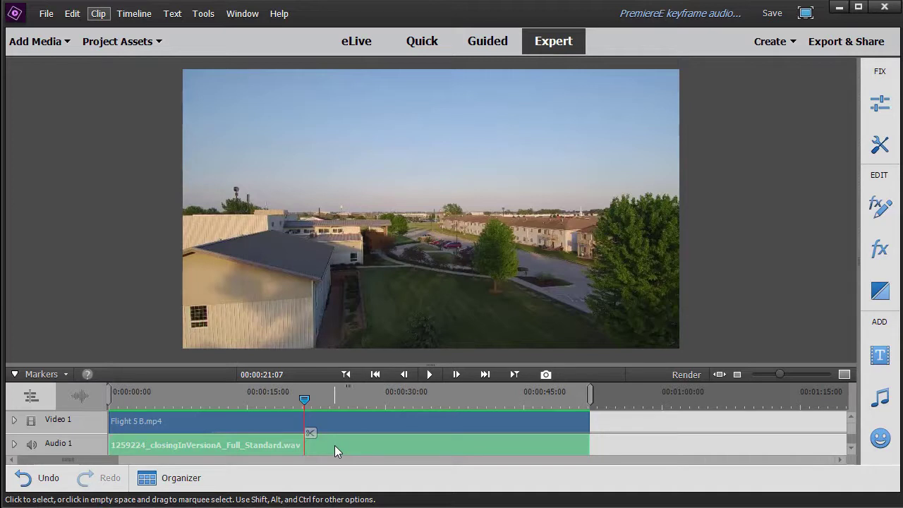
Show the music clip's Volume adjustment with its keyframe timeline, then enlarge the timeline.
click(885, 115)
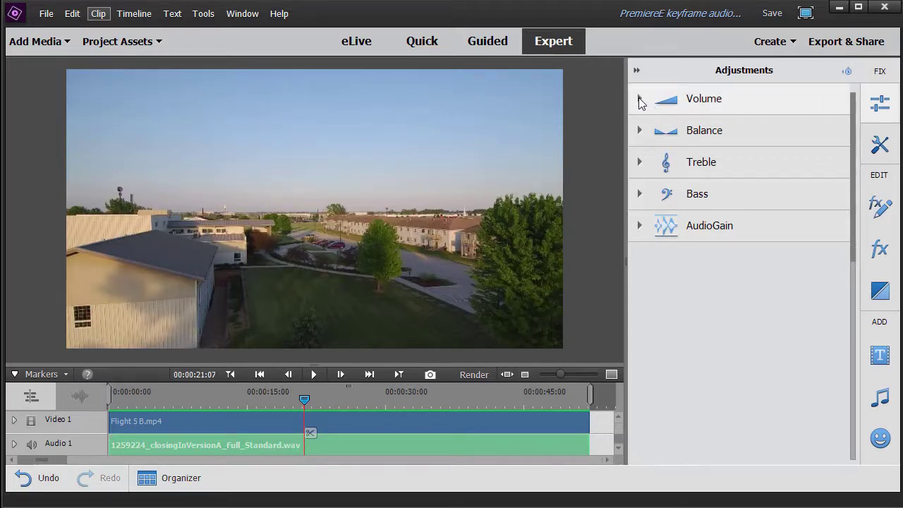
click(640, 99)
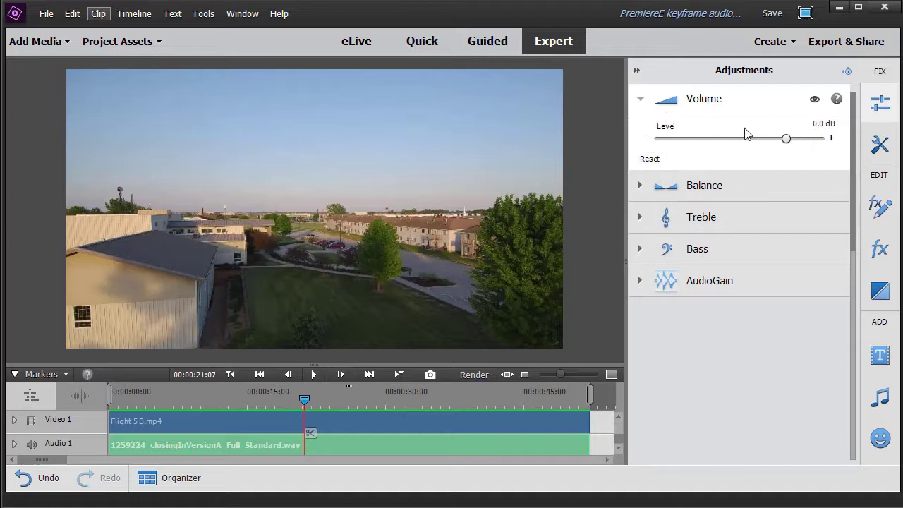
click(846, 72)
click(847, 73)
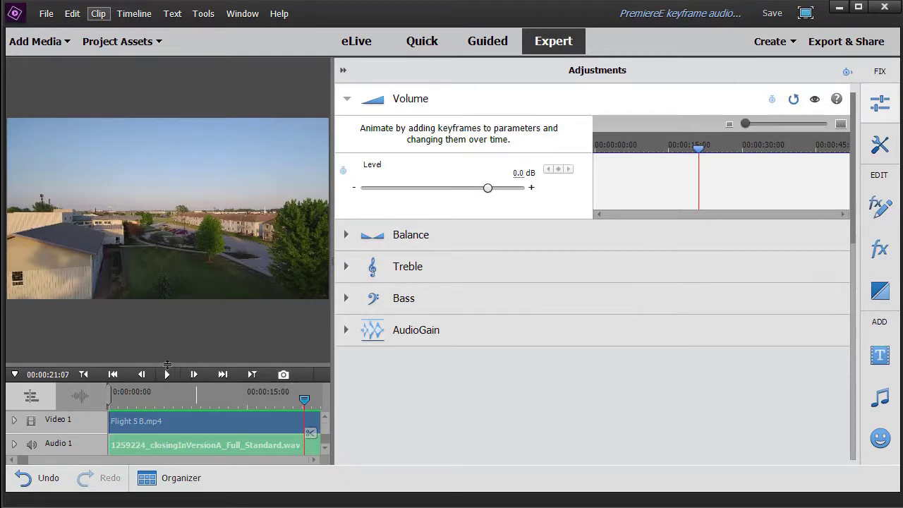
drag(166, 362, 167, 266)
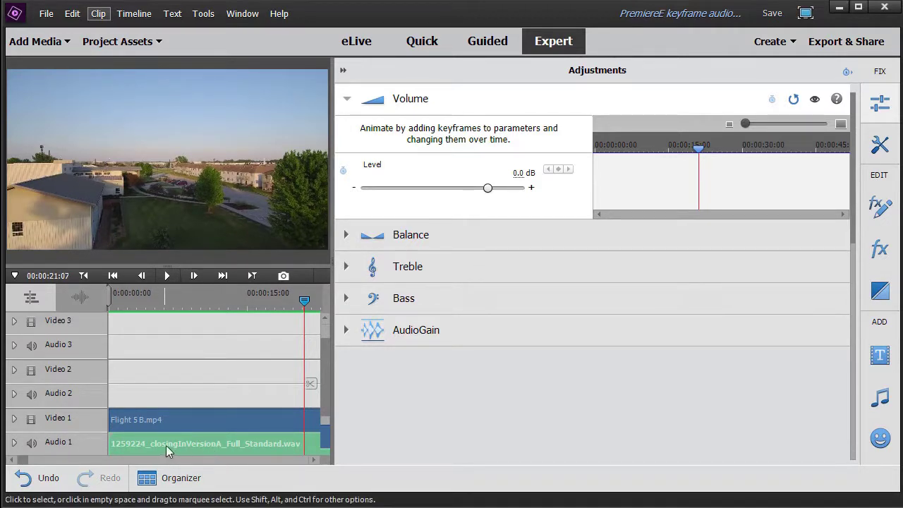
Expand Audio 1, go to 00:00:13:23, and set a first 0.0 dB Level keyframe.
click(14, 442)
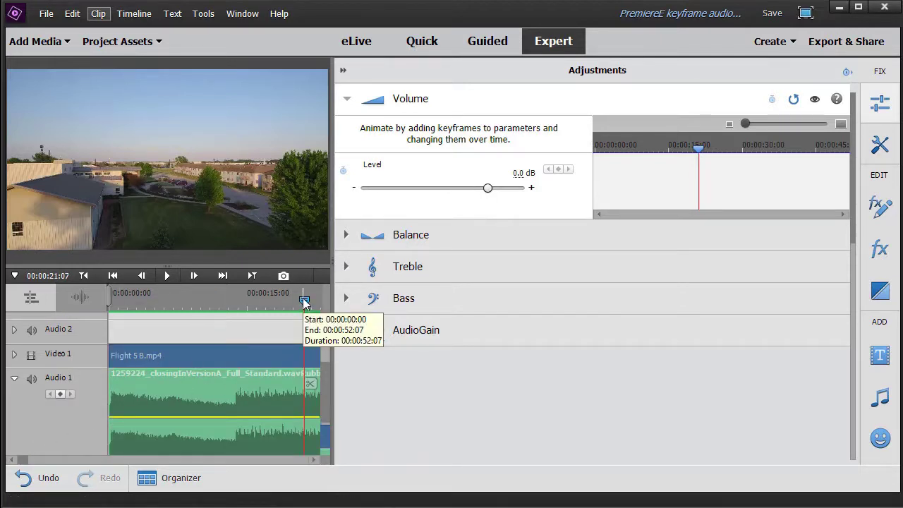
drag(303, 298, 234, 307)
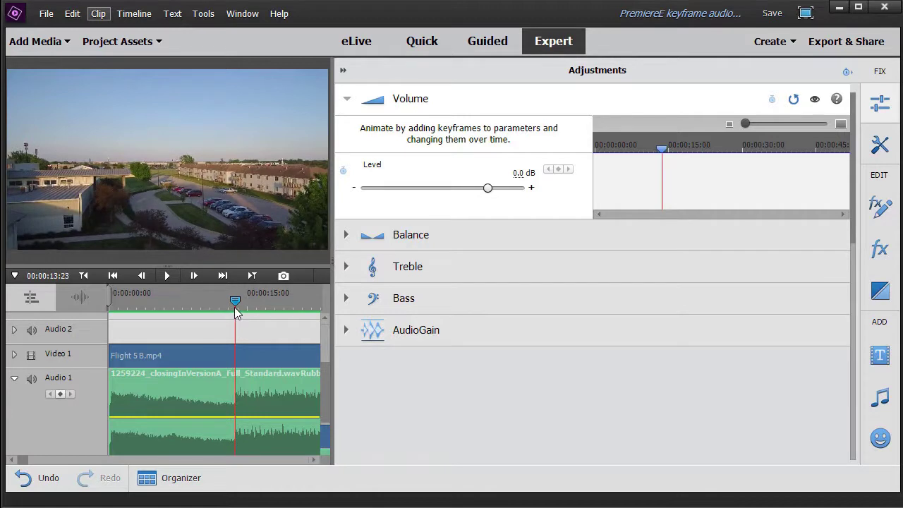
click(343, 171)
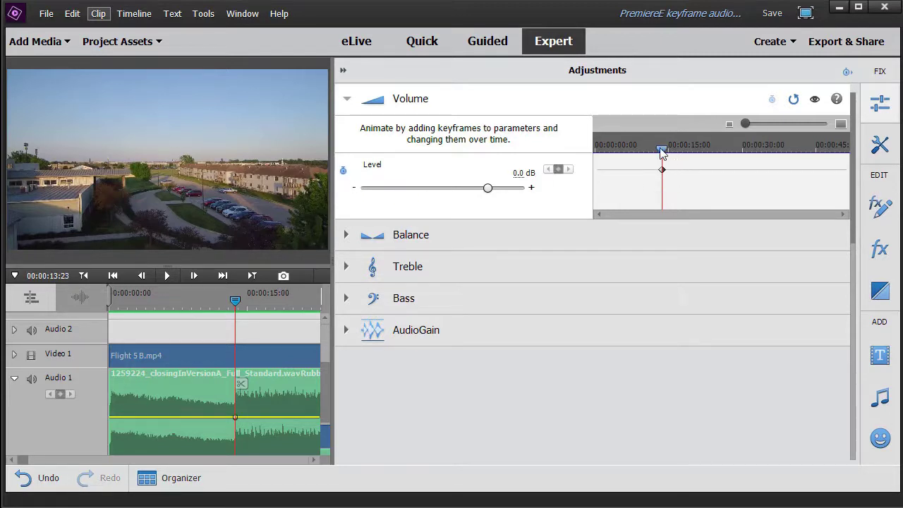
Add 0.0 dB Level keyframes at 00:00:18:07 and 00:00:23:25.
drag(661, 148, 684, 153)
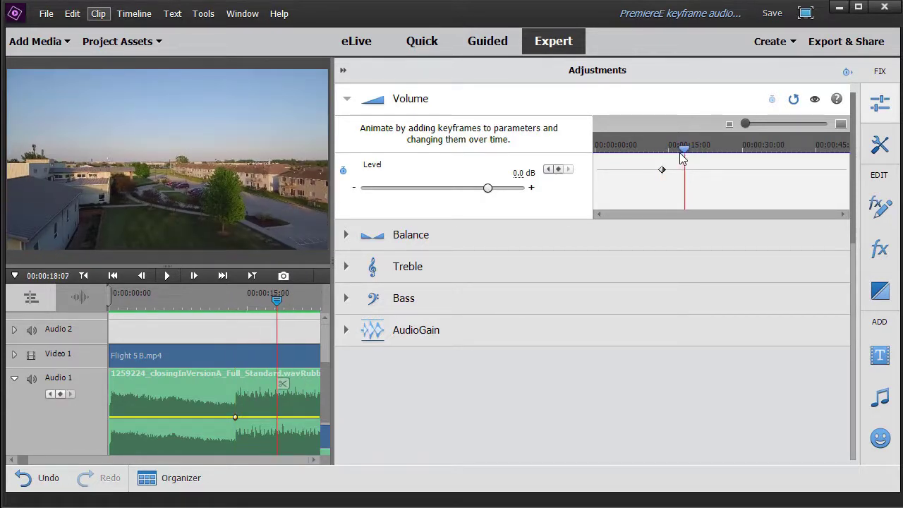
click(558, 169)
drag(691, 155, 711, 157)
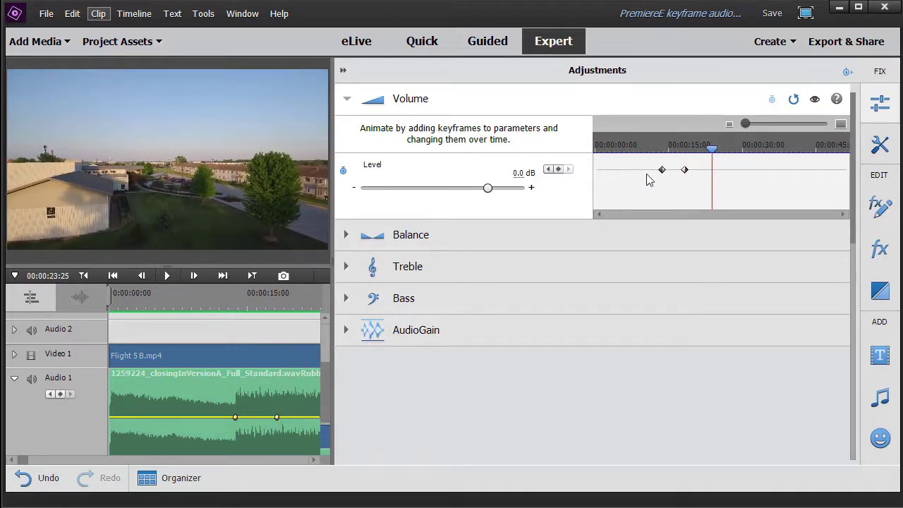
click(560, 172)
Bring the new keyframes into view and return to the 00:00:18:07 keyframe.
click(316, 460)
click(315, 461)
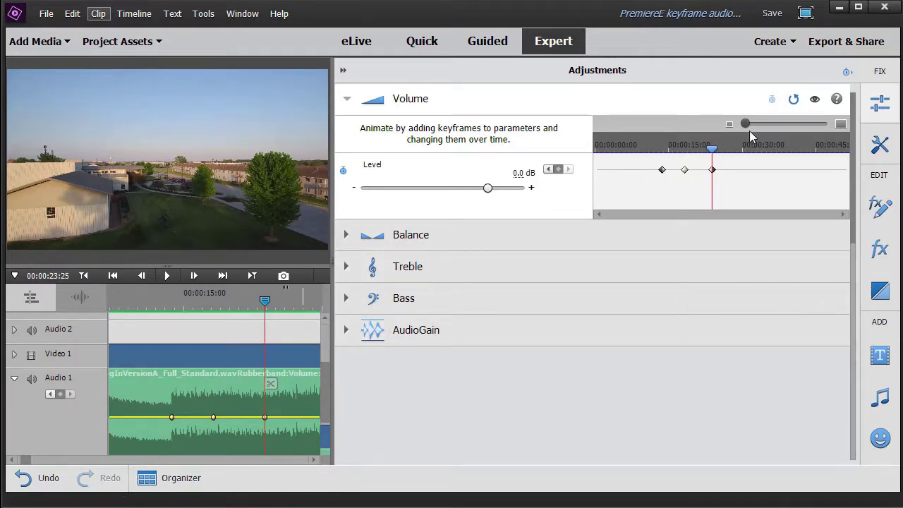
drag(748, 125, 771, 131)
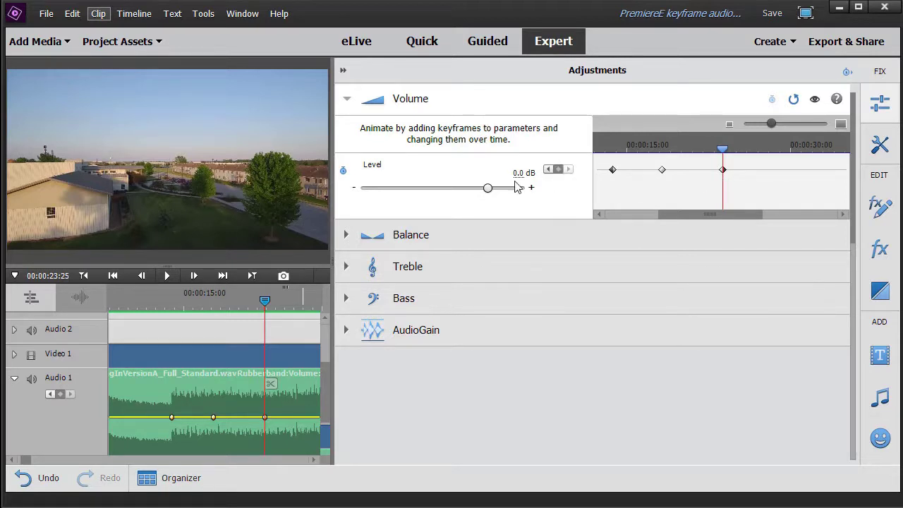
click(548, 170)
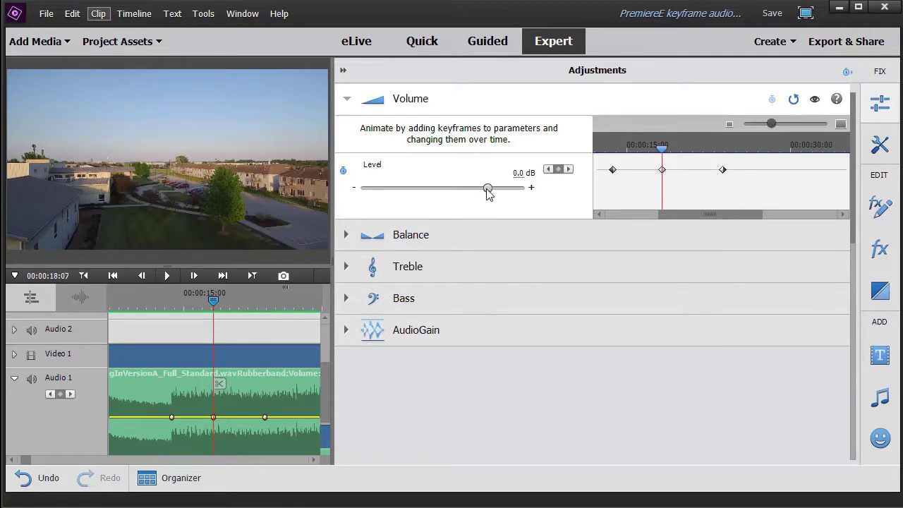
Lower the 00:00:18:07 keyframe to -10.0 dB, then replay from before the dip.
drag(486, 190, 449, 201)
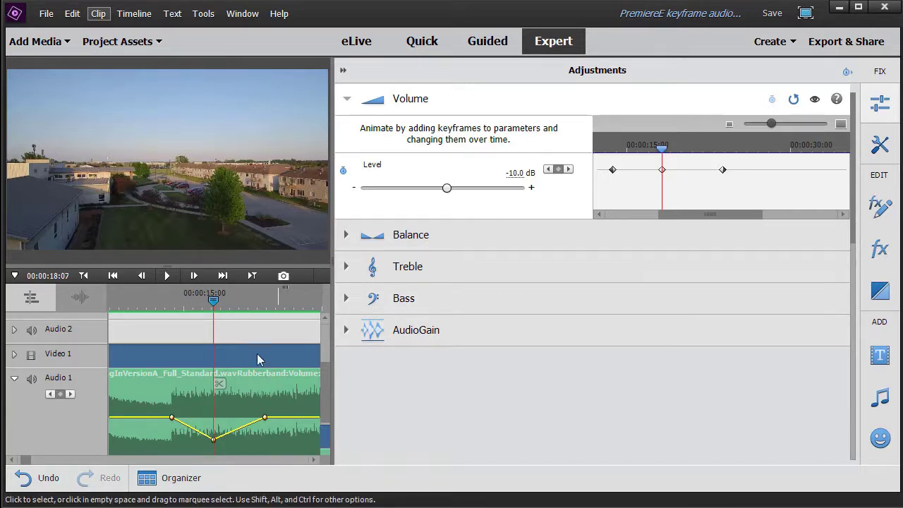
drag(213, 301, 165, 309)
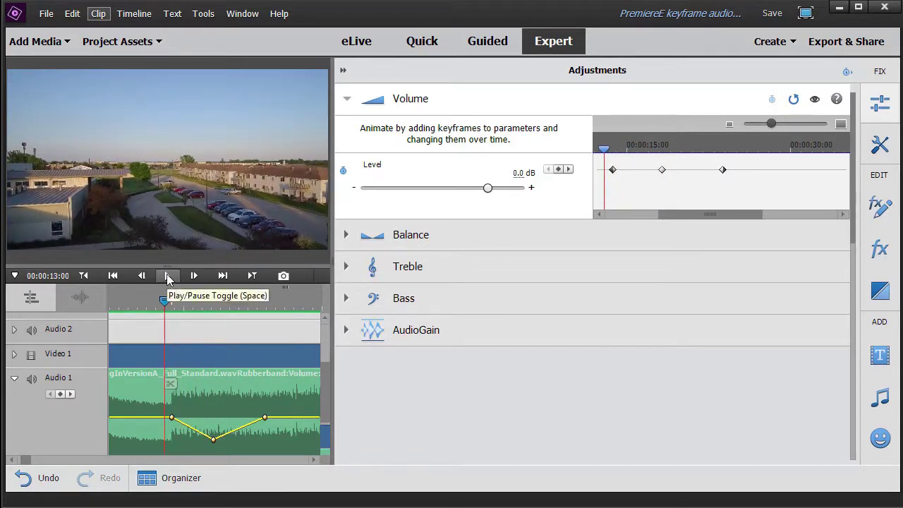
click(168, 276)
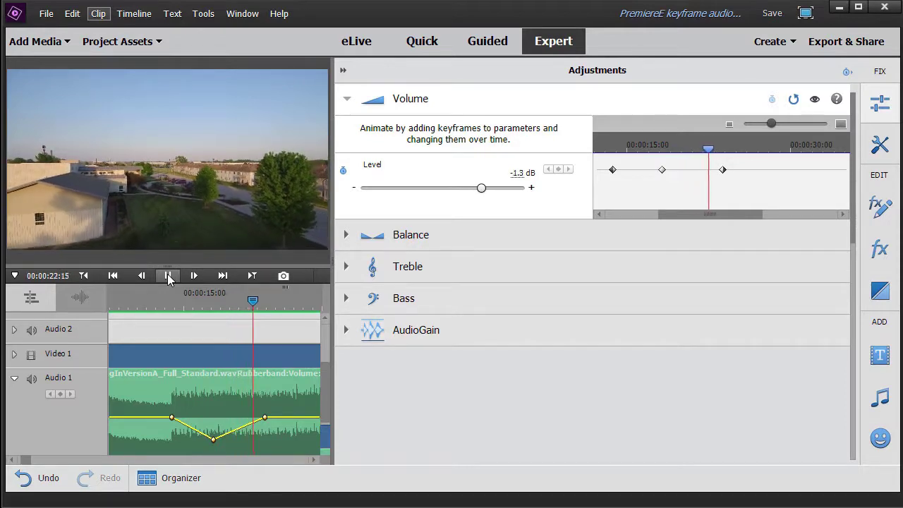
Pause after the dip, save, reselect the audio clip, and return to the -10.0 dB keyframe.
click(167, 273)
key(ctrl+s)
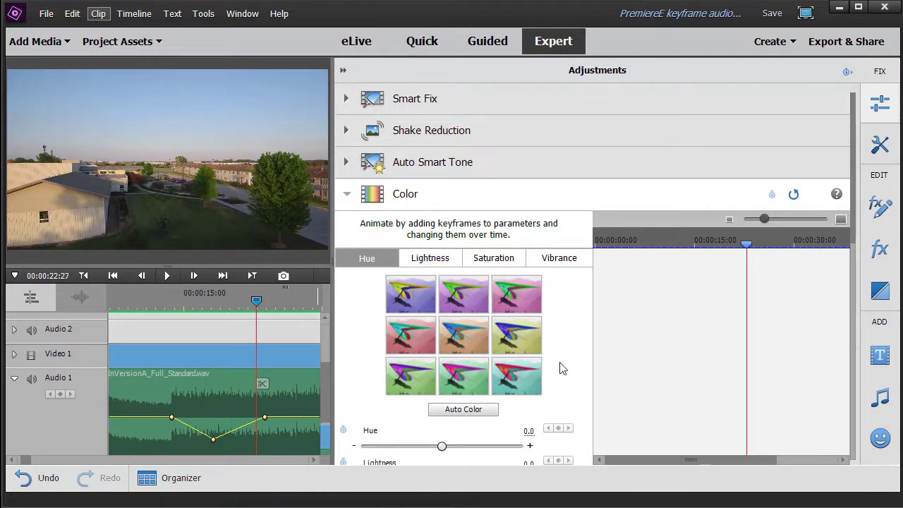
click(139, 386)
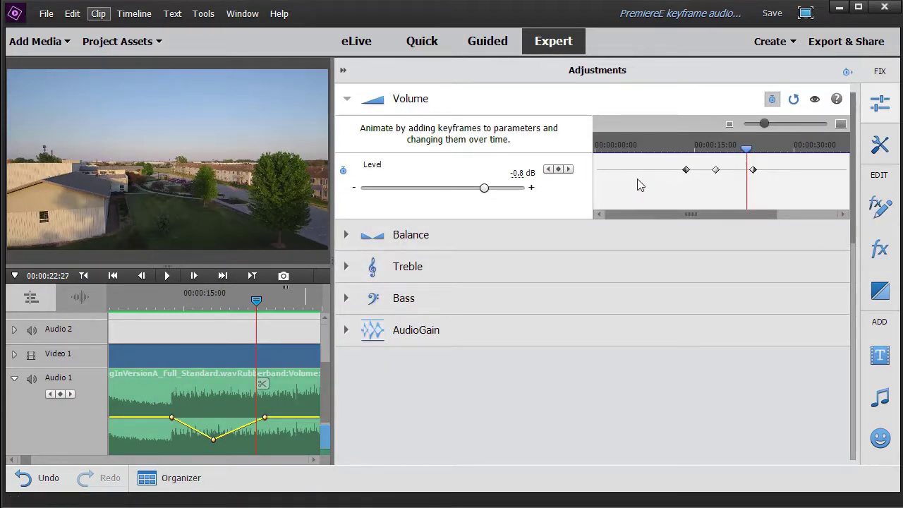
click(548, 171)
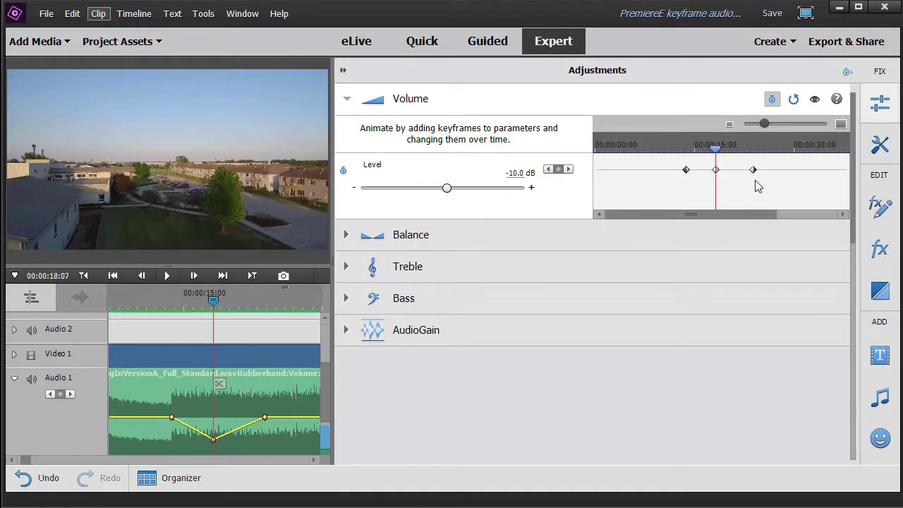
Set the 00:00:18:07 volume keyframe's interpolation to Bezier.
right_click(715, 171)
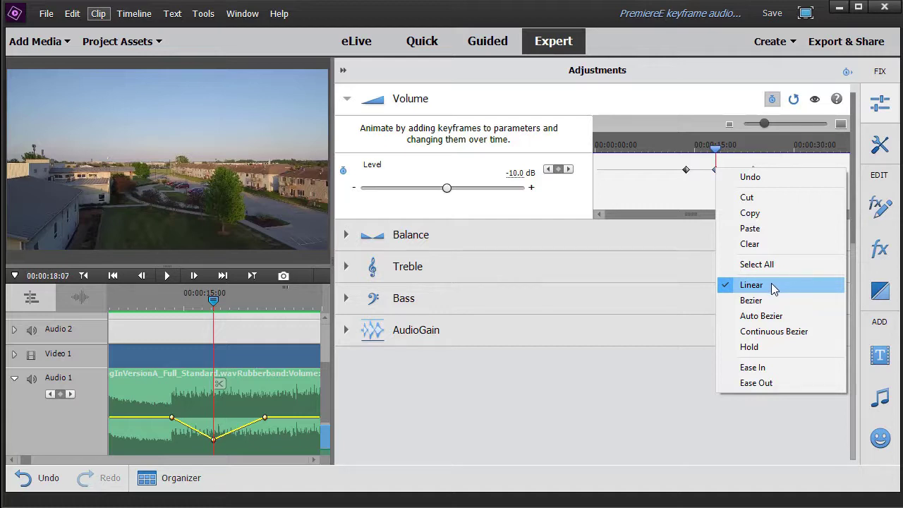
click(750, 300)
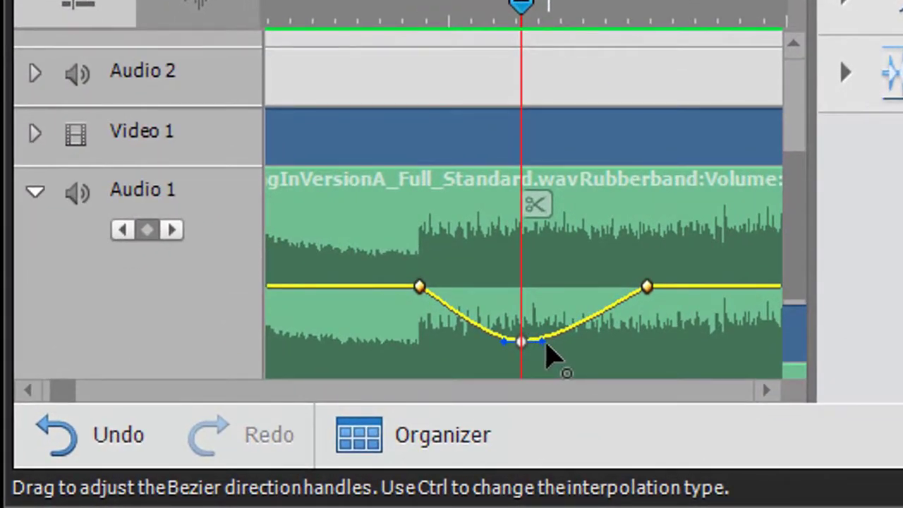
Drag the Bezier handles to reshape both sides of the volume dip.
drag(544, 344, 563, 348)
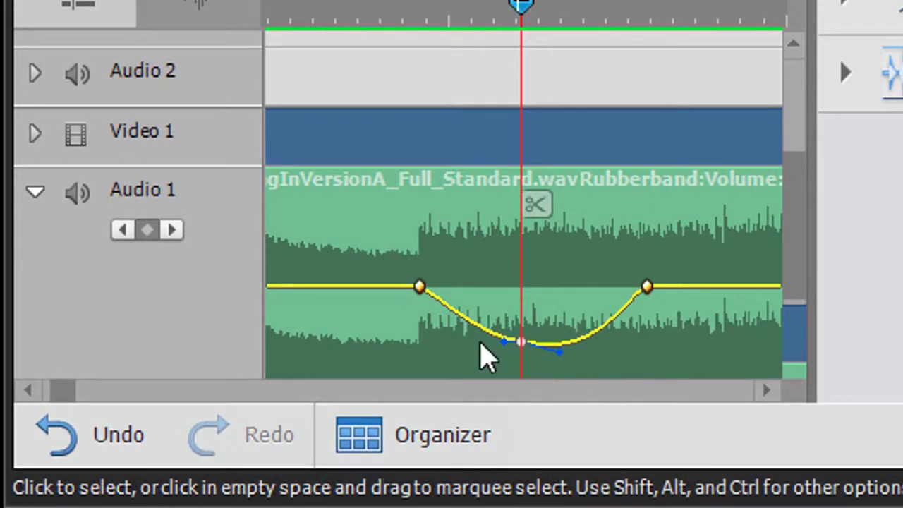
mouse_move(501, 343)
mouse_down()
mouse_move(459, 342)
mouse_move(475, 342)
mouse_move(502, 317)
mouse_move(494, 343)
mouse_up()
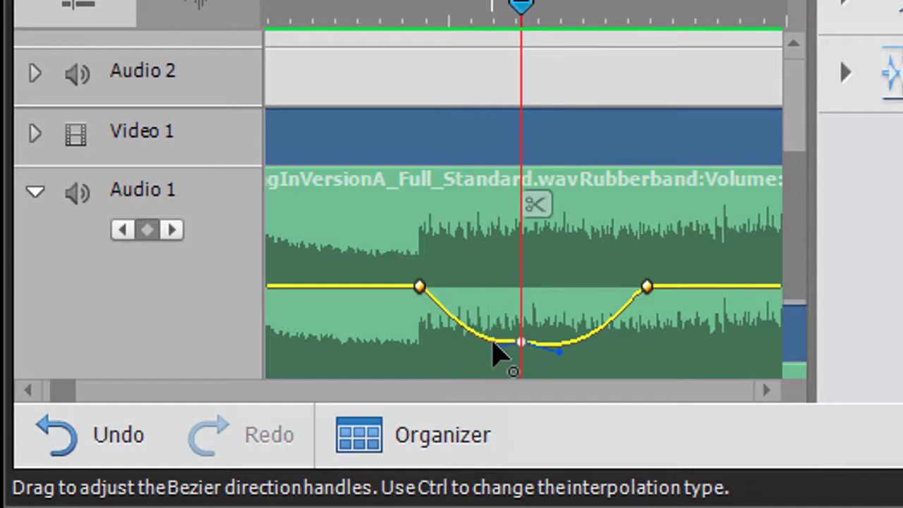
drag(557, 353, 580, 326)
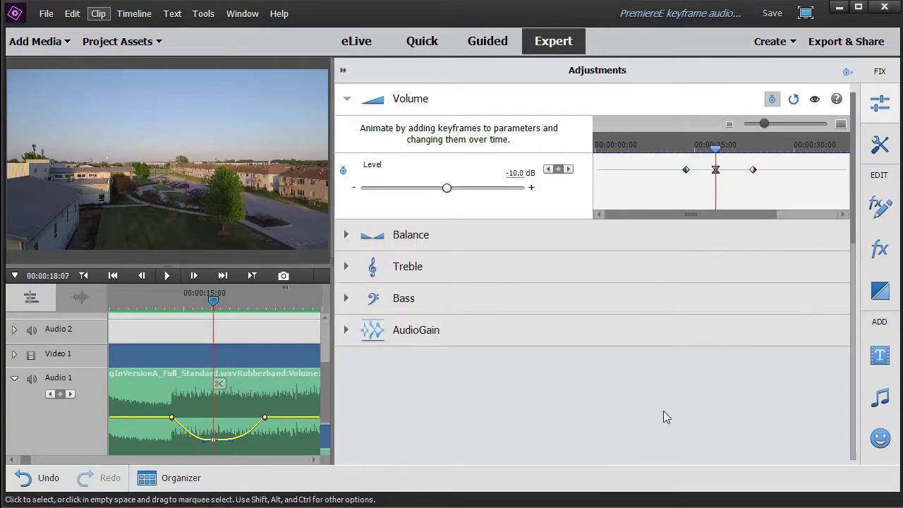
Try Linear on the middle keyframe, revert to Bezier, and replay from 00:00:12:25.
right_click(715, 171)
click(737, 288)
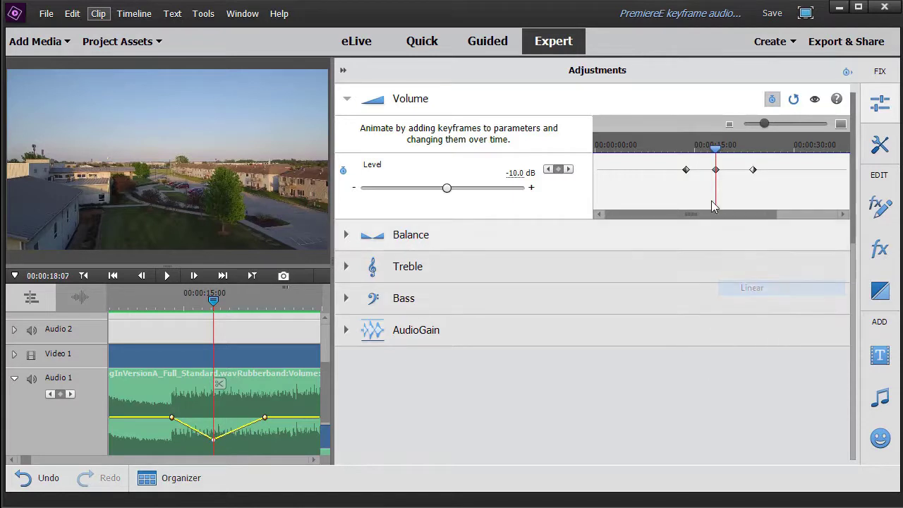
right_click(716, 171)
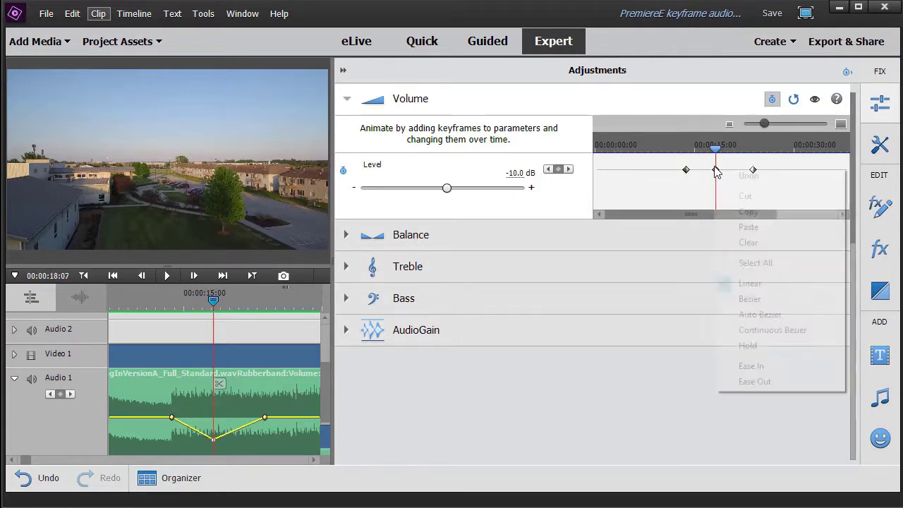
click(742, 299)
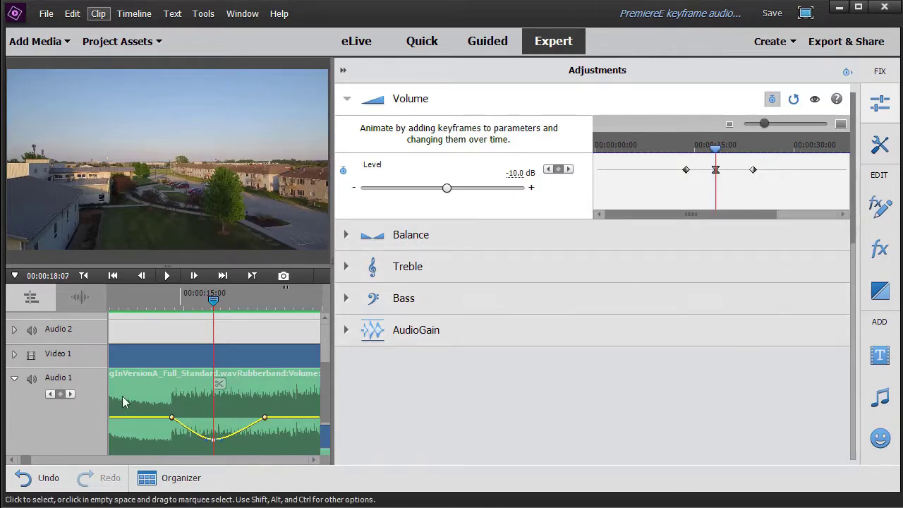
drag(218, 303, 168, 319)
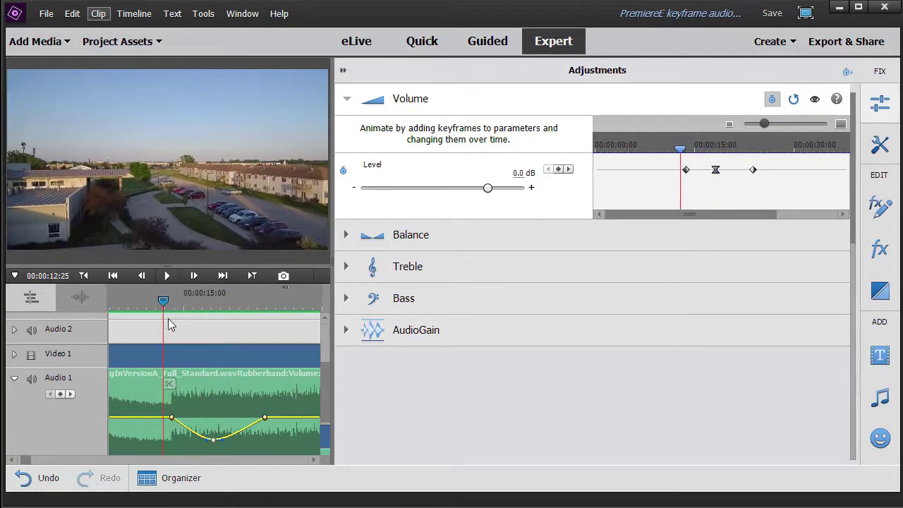
click(167, 276)
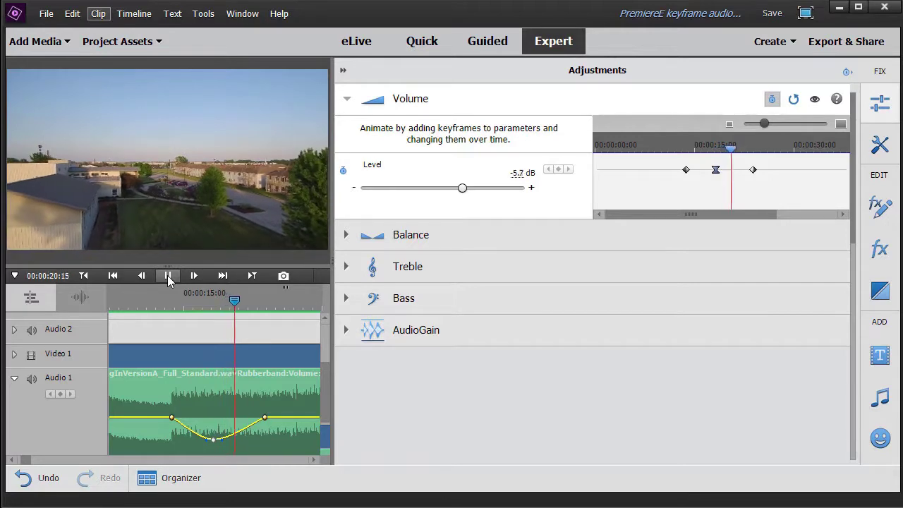
Stop playback, reselect the audio clip, and bring up interpolation options for the 00:00:18:07 keyframe.
click(167, 276)
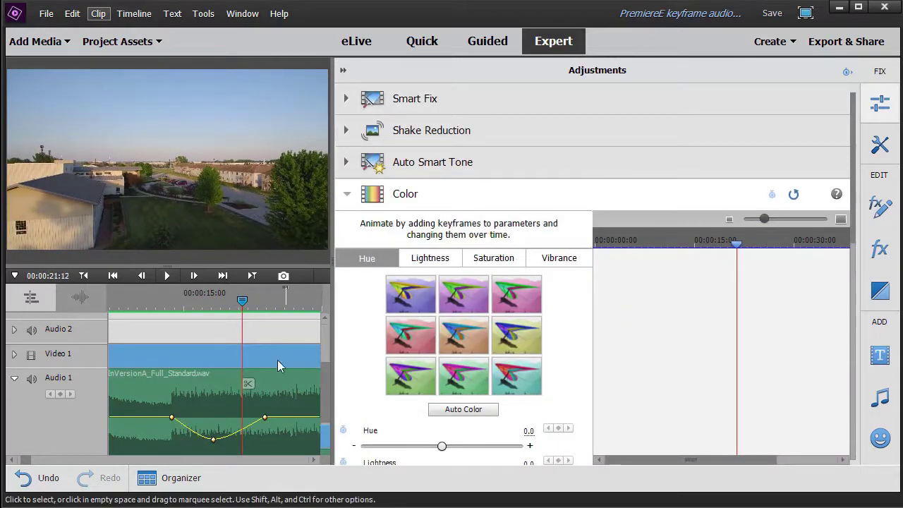
click(296, 383)
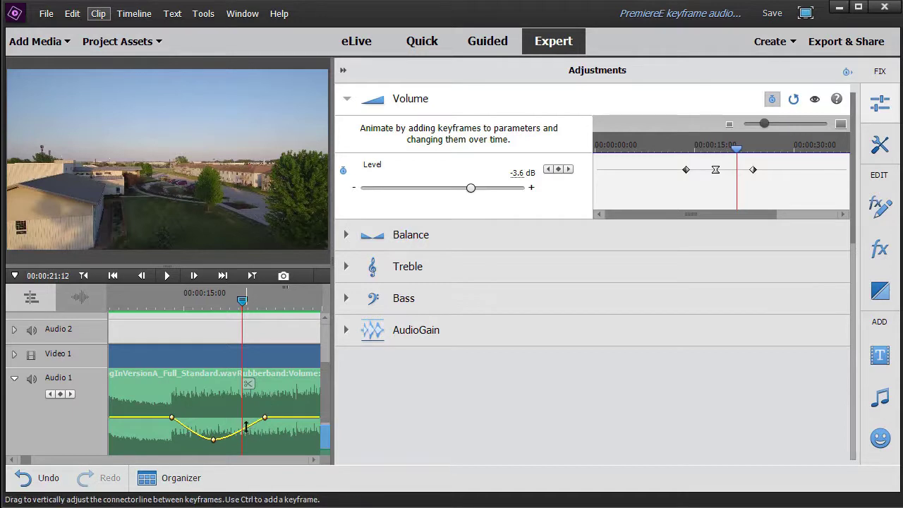
click(548, 170)
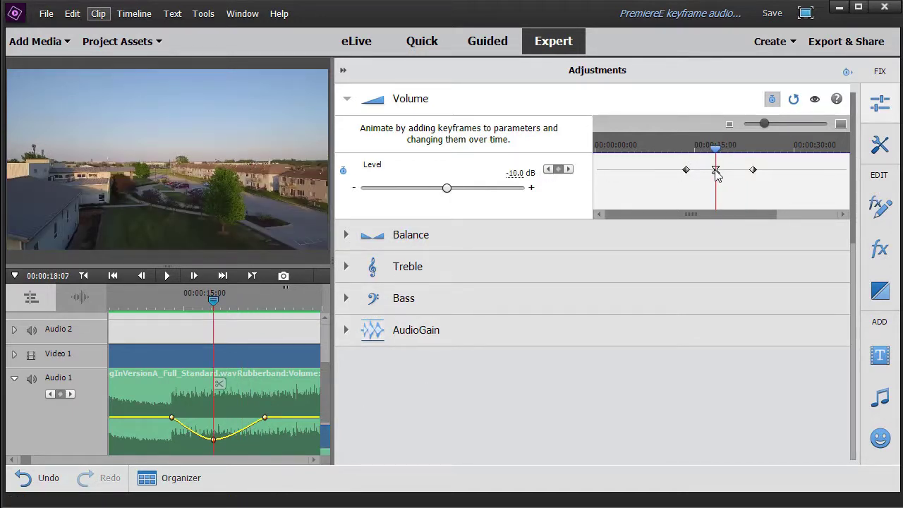
right_click(713, 175)
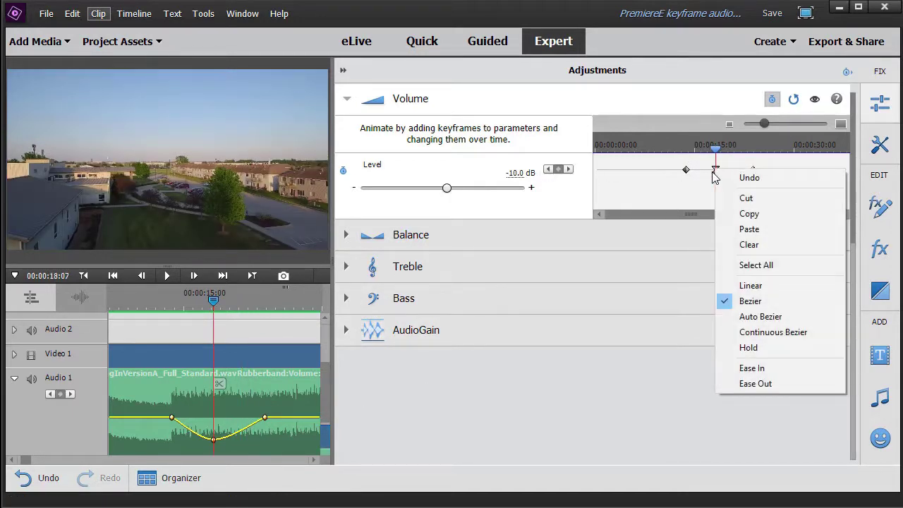
Set the middle keyframe to Auto Bezier, then drag its handle to round it into Continuous Bezier.
click(761, 319)
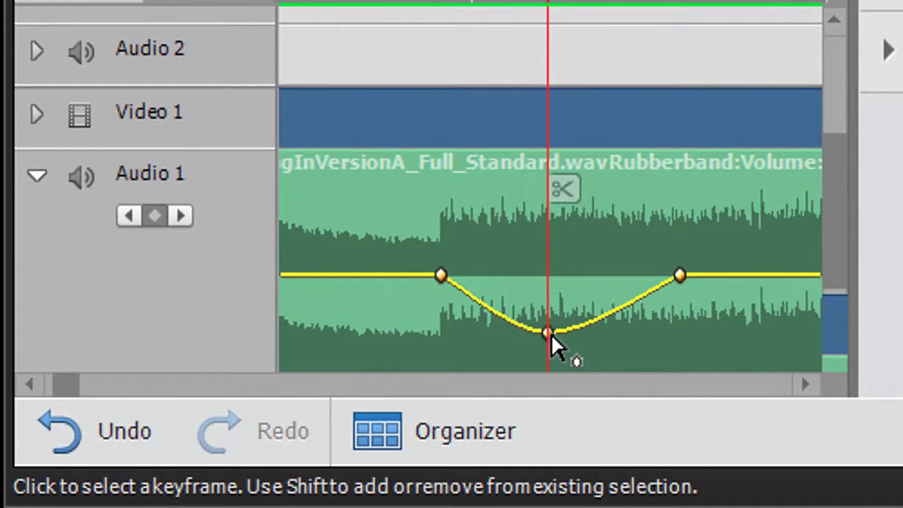
click(549, 333)
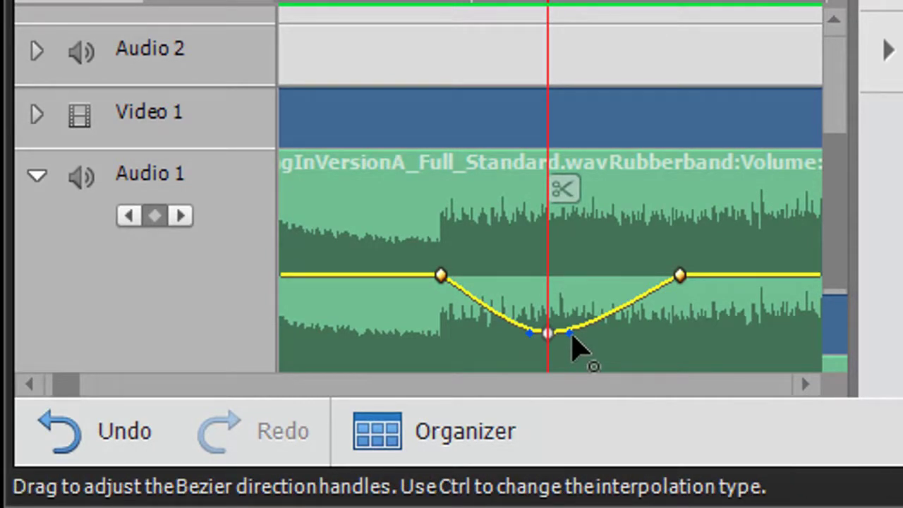
mouse_move(570, 333)
mouse_down()
mouse_move(577, 314)
mouse_move(572, 358)
mouse_move(572, 293)
mouse_move(580, 357)
mouse_move(580, 334)
mouse_up()
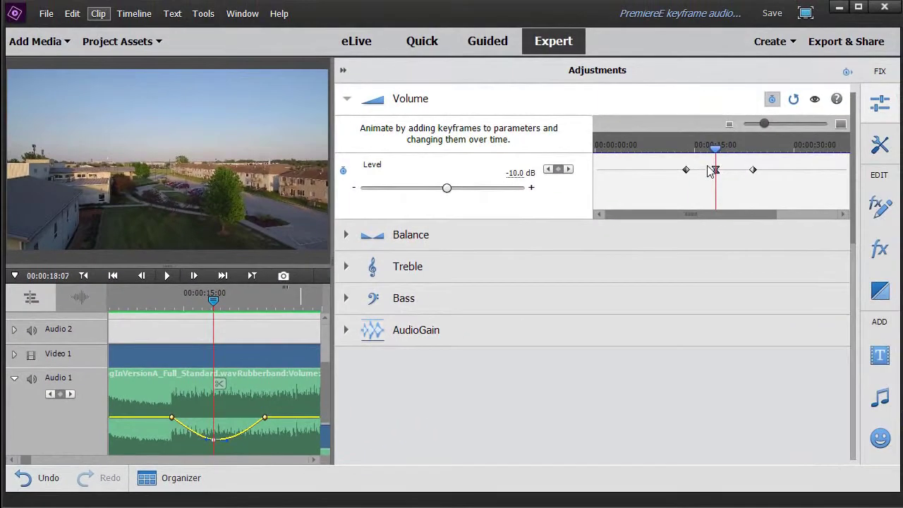
Try Linear on the middle keyframe, then set Continuous Bezier and flatten the -10.0 dB dip's right side.
right_click(716, 172)
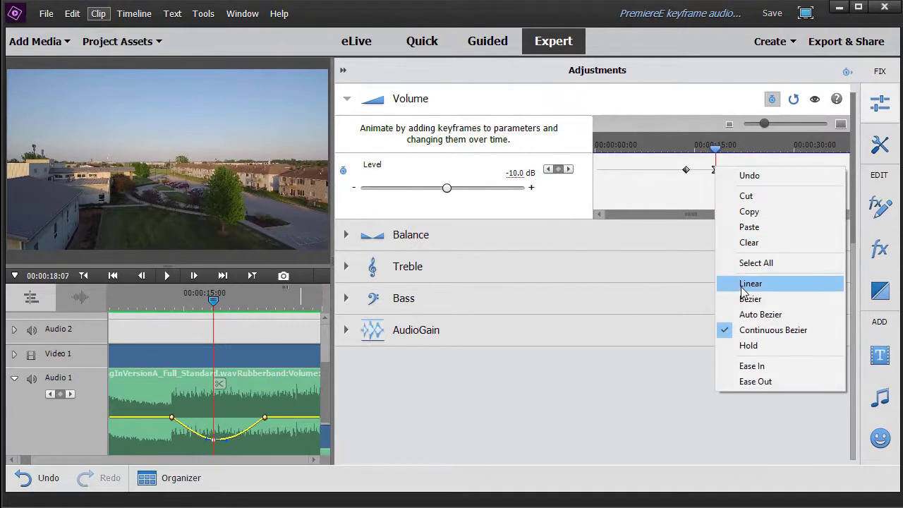
click(741, 289)
right_click(715, 172)
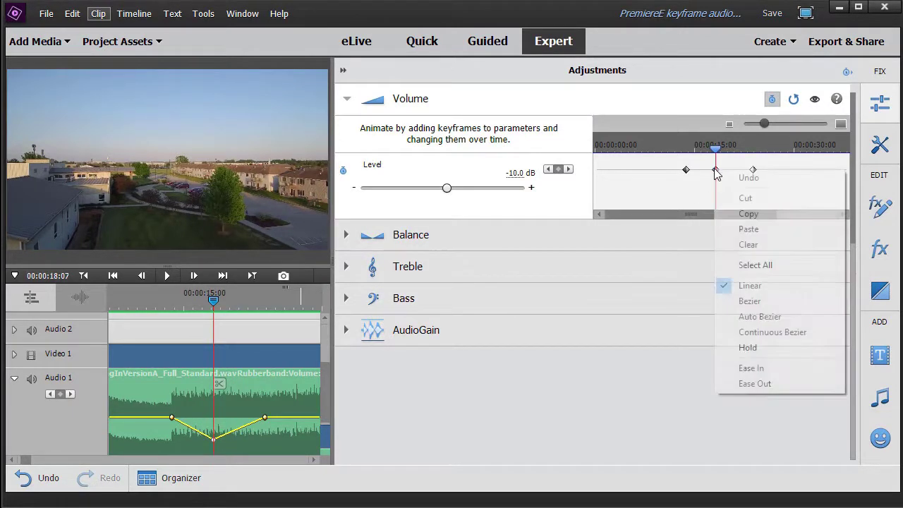
click(739, 332)
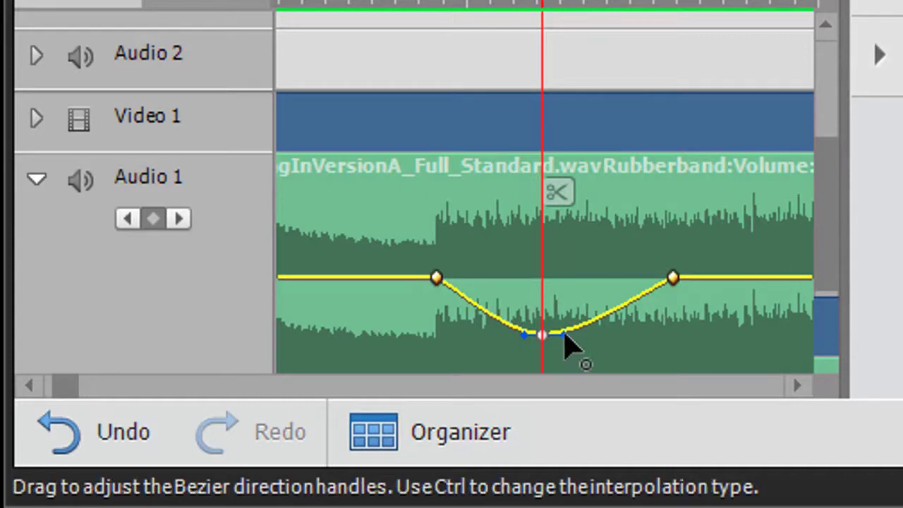
drag(561, 335, 588, 338)
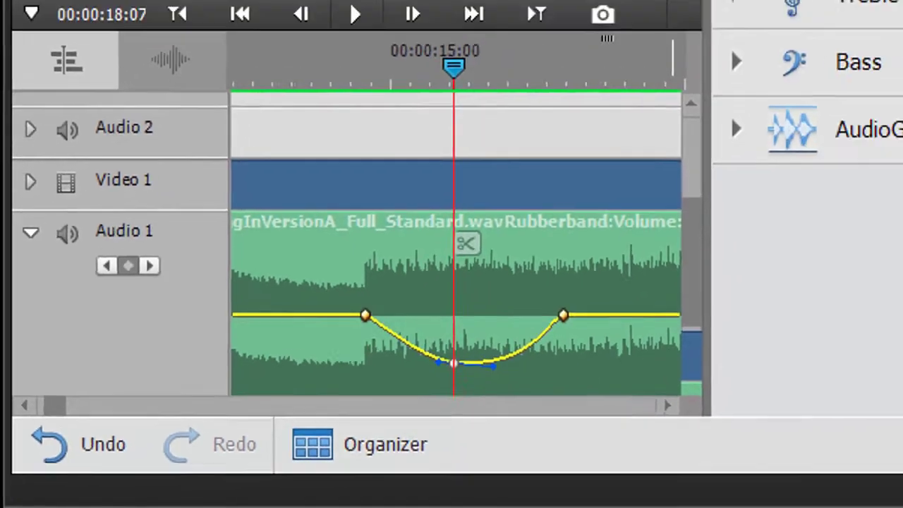
right_click(715, 170)
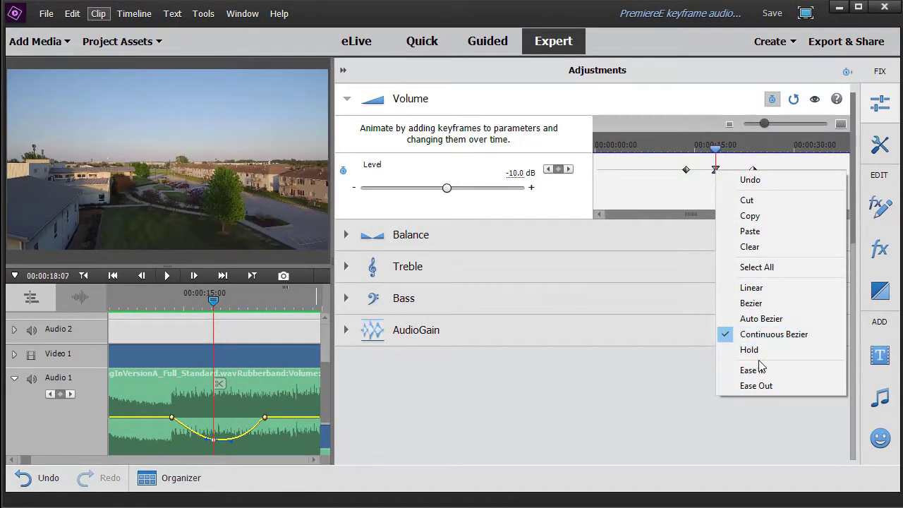
Reset the middle keyframe at 00:00:18:07 to Linear, then apply Ease In interpolation.
click(749, 289)
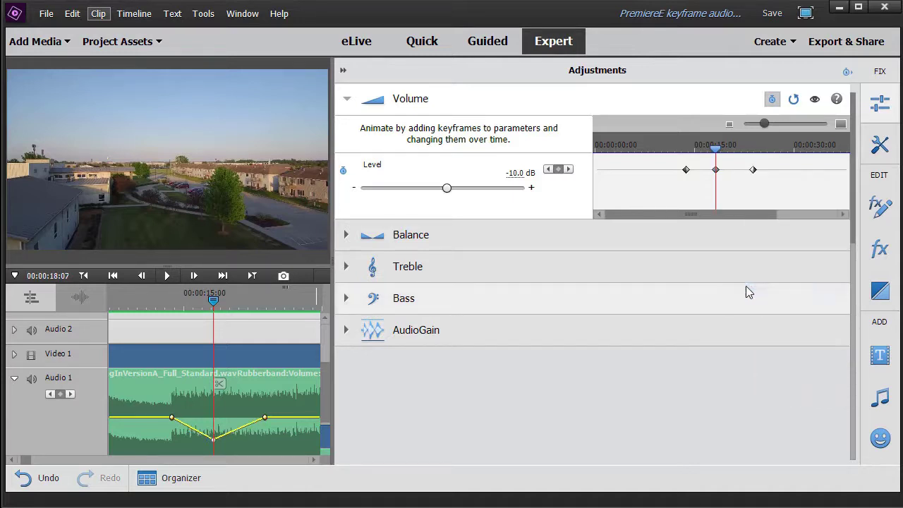
right_click(717, 172)
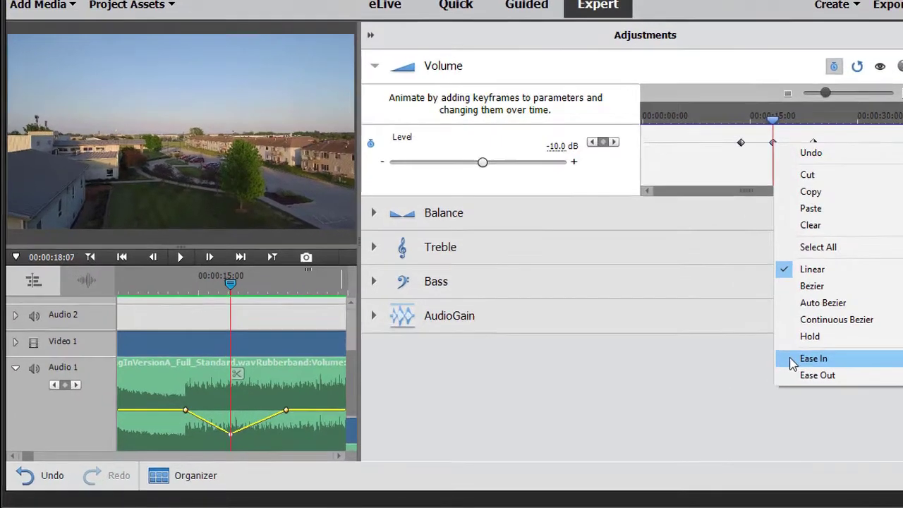
click(748, 370)
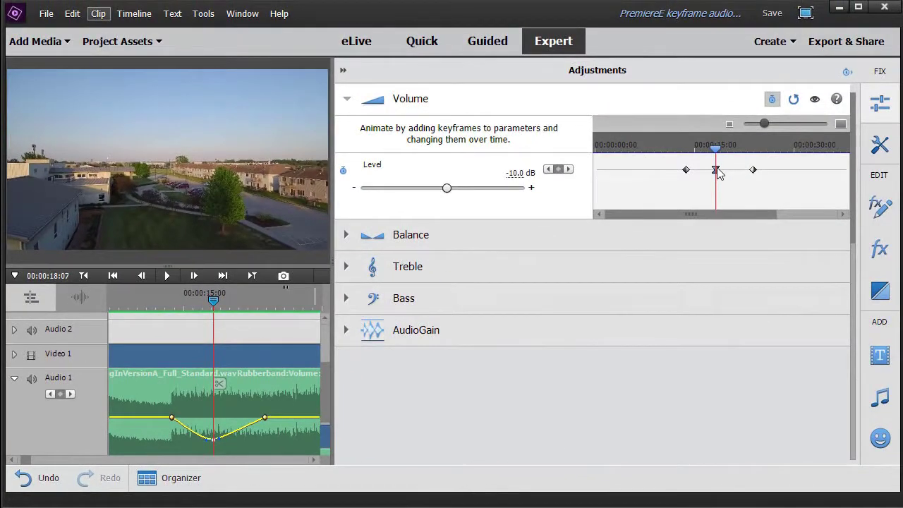
right_click(716, 170)
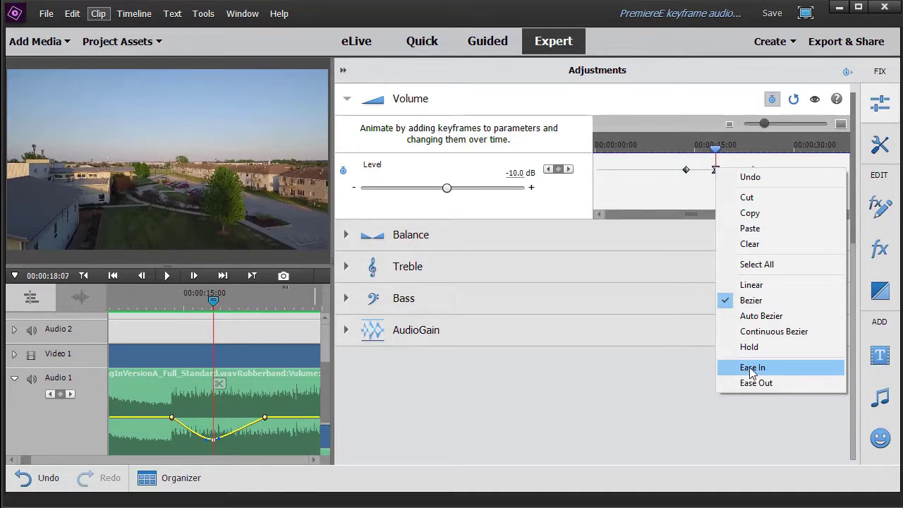
click(751, 285)
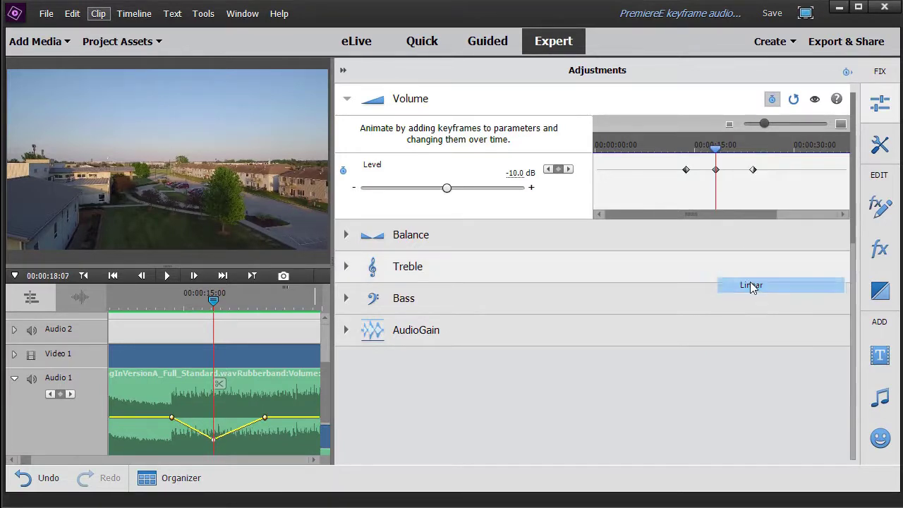
right_click(716, 170)
click(739, 368)
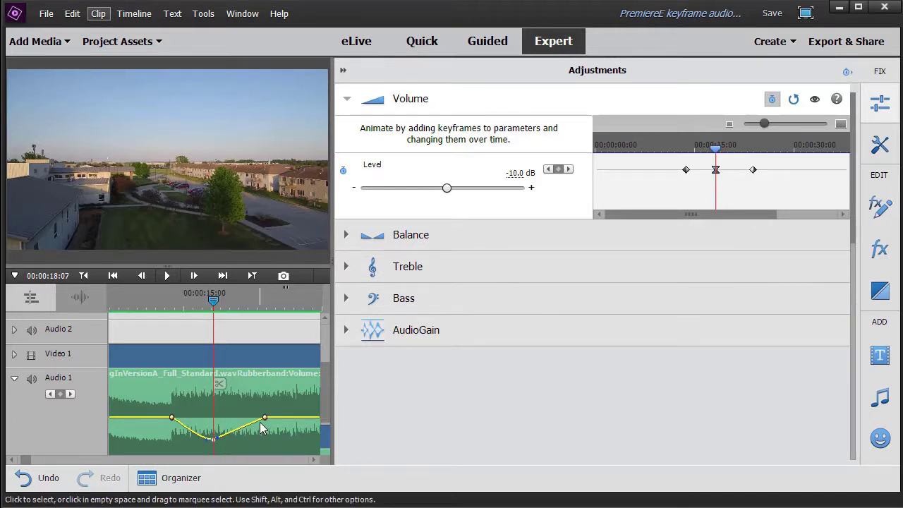
Reset the middle keyframe to Linear, apply Ease Out, and bend the curve rising toward the right keyframe.
right_click(715, 170)
click(728, 285)
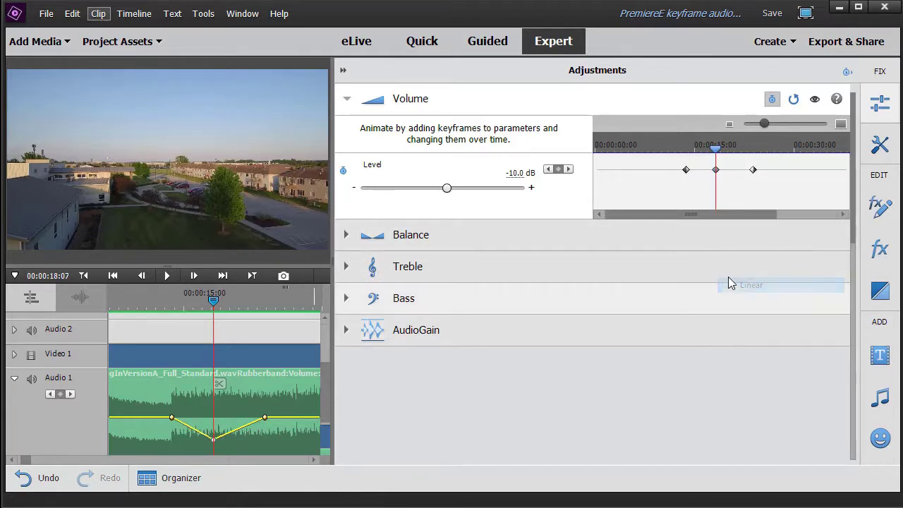
right_click(718, 172)
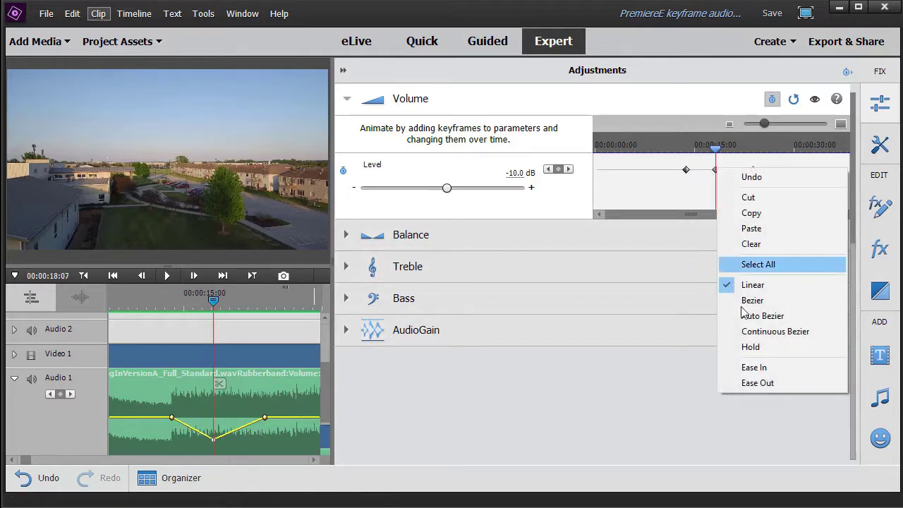
click(748, 383)
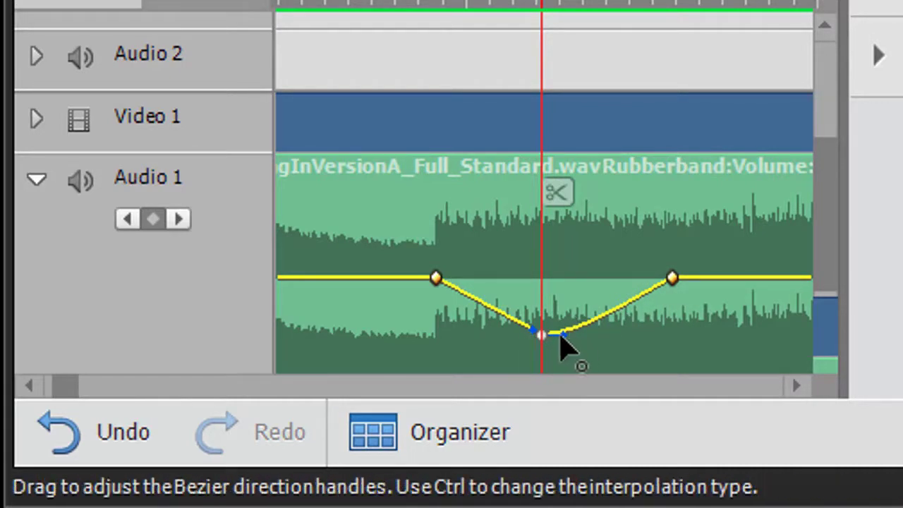
drag(562, 333, 521, 335)
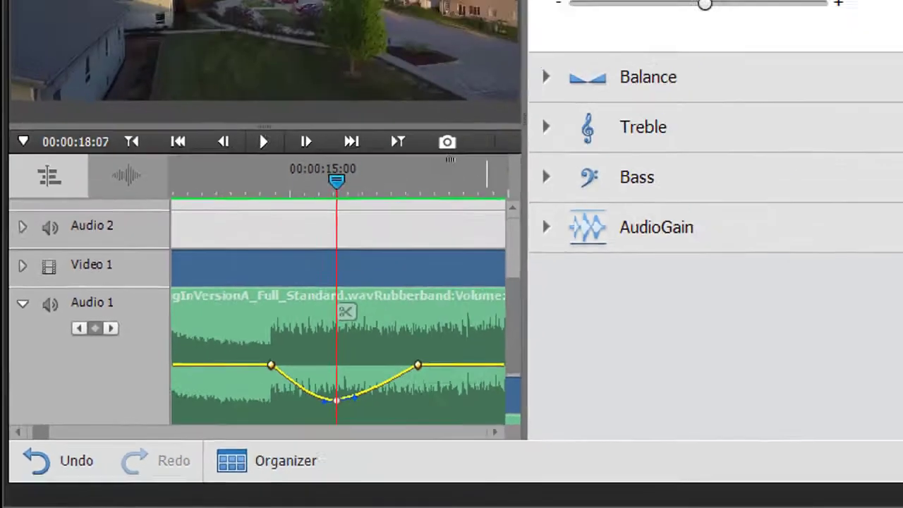
right_click(715, 170)
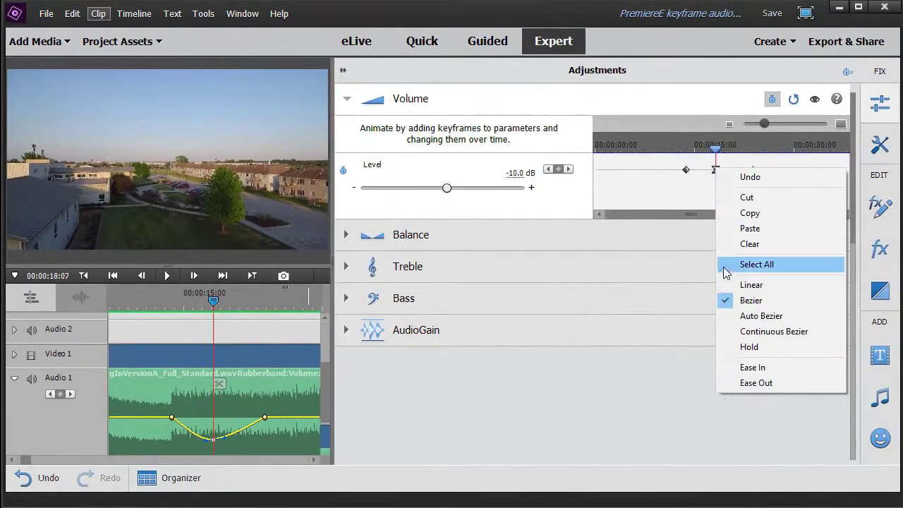
Return the middle keyframe to Linear, then make it a Hold keyframe keeping -10.0 dB flat.
click(737, 285)
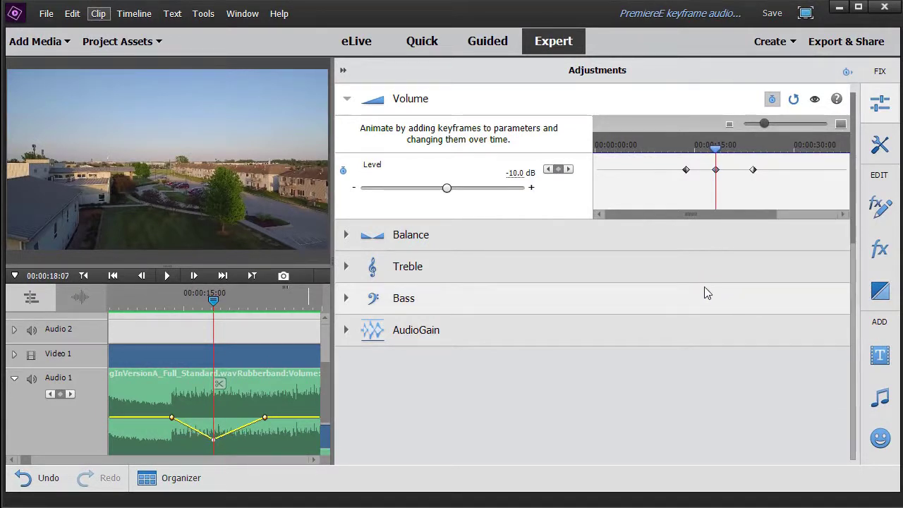
right_click(716, 172)
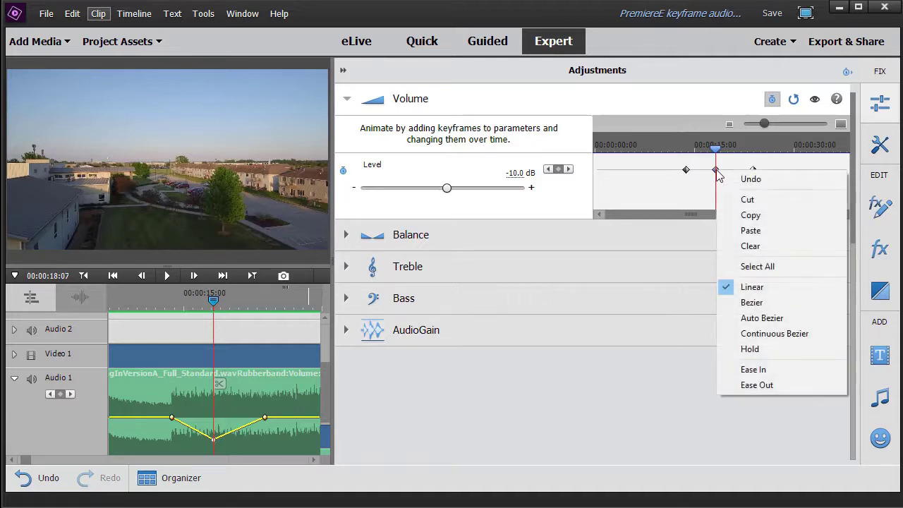
click(731, 356)
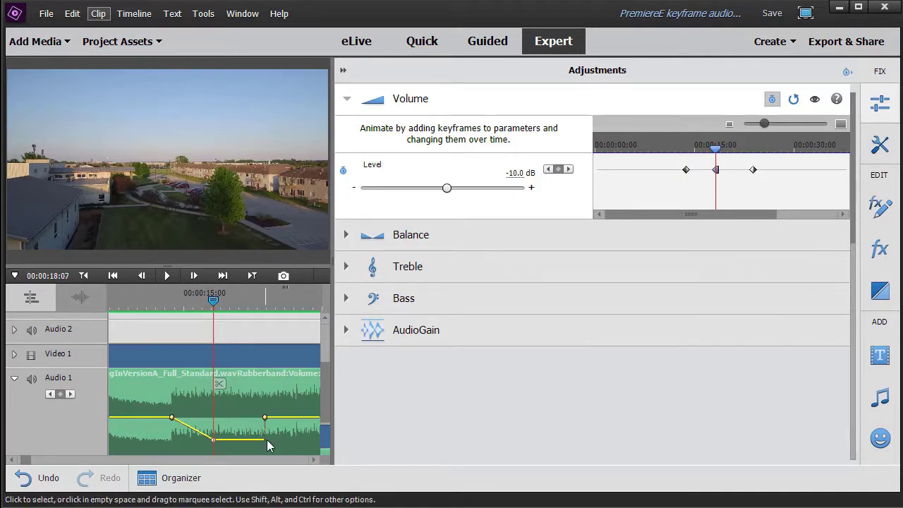
click(211, 300)
Play from 00:00:13:00 past the held dip to 00:00:25:10, then reselect the Audio 1 clip.
drag(212, 300, 165, 303)
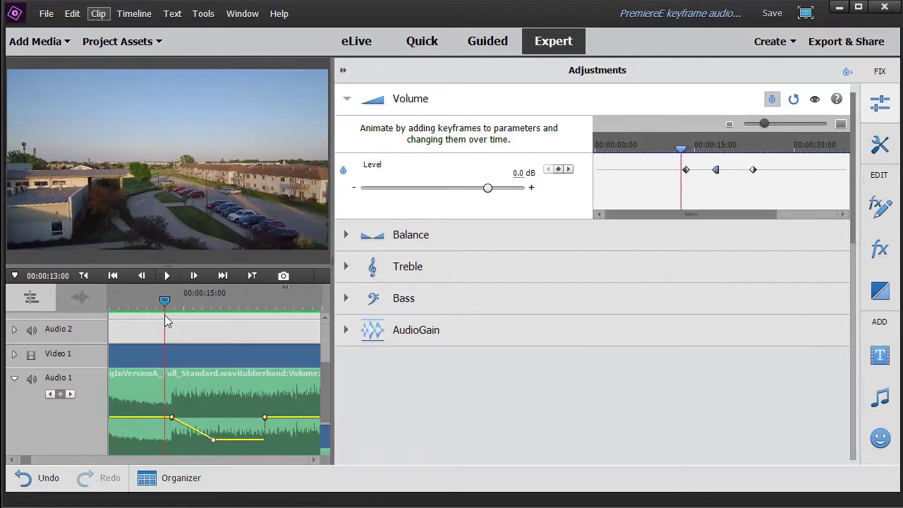
click(167, 274)
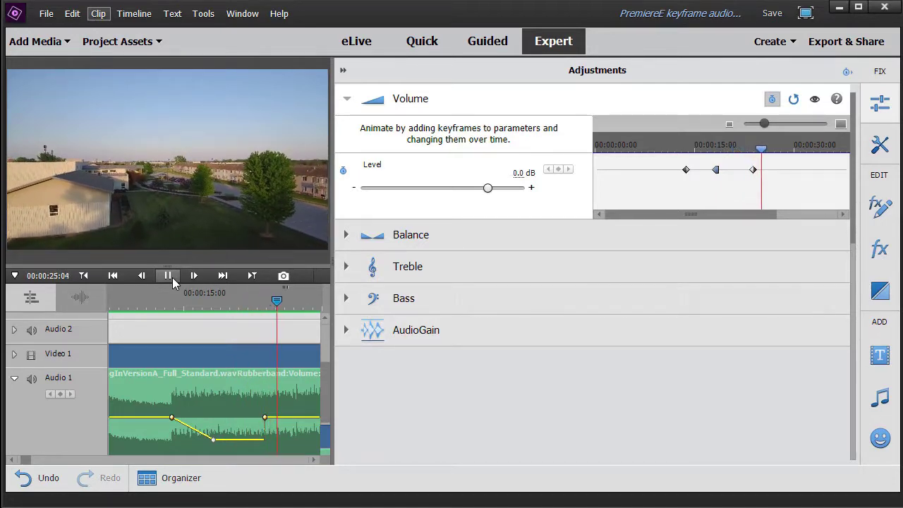
click(197, 338)
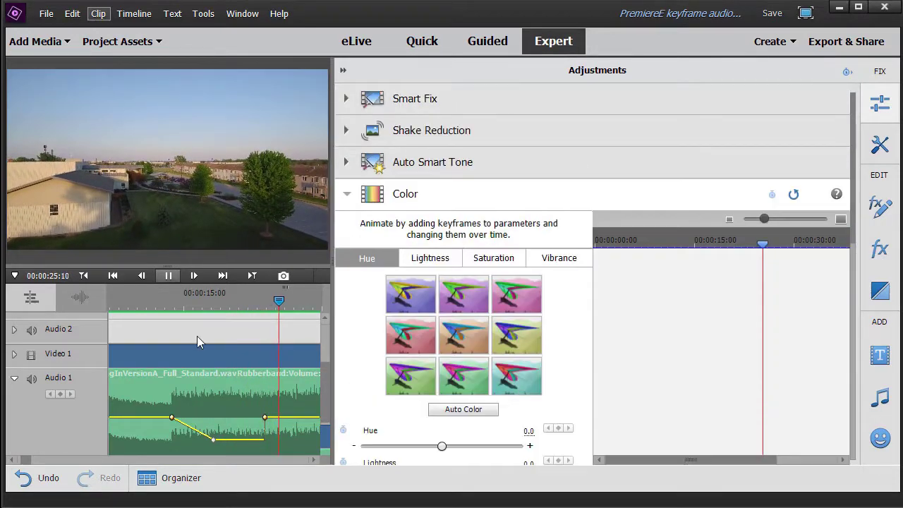
click(229, 381)
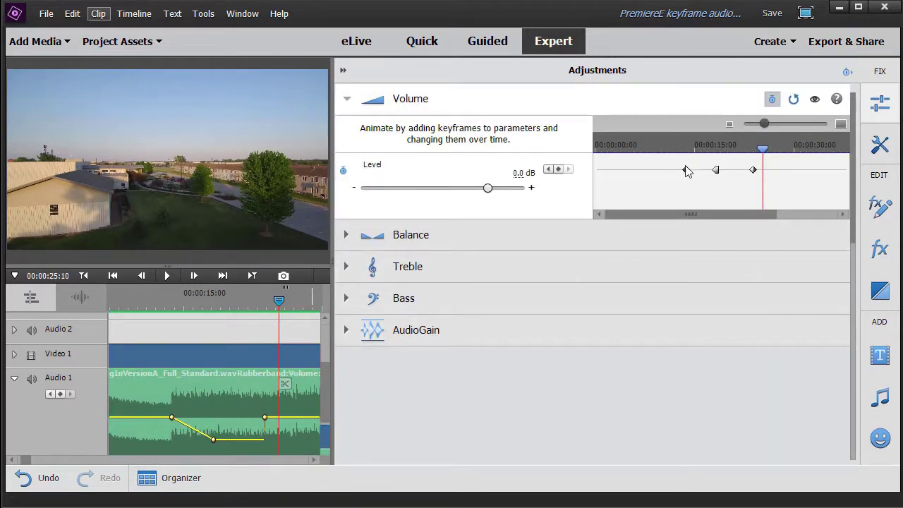
Make the first volume keyframe a Hold keyframe.
click(549, 171)
click(548, 170)
click(549, 170)
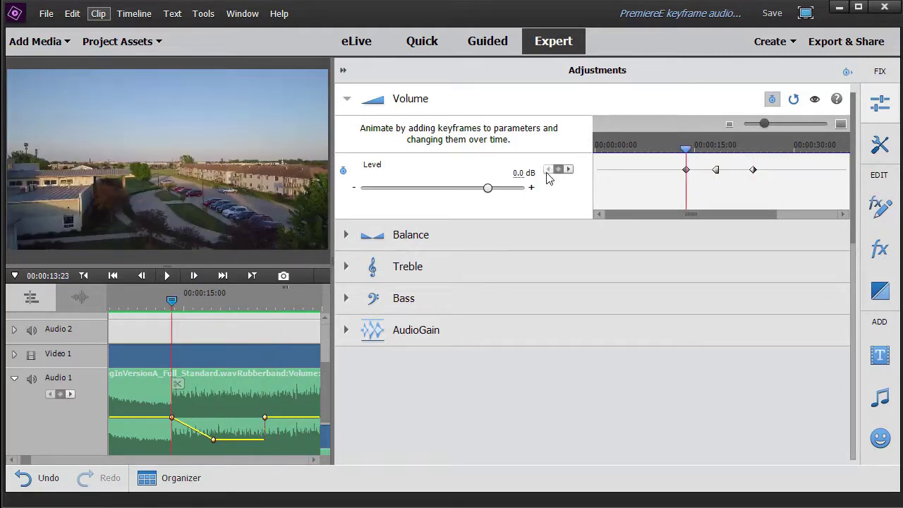
right_click(687, 172)
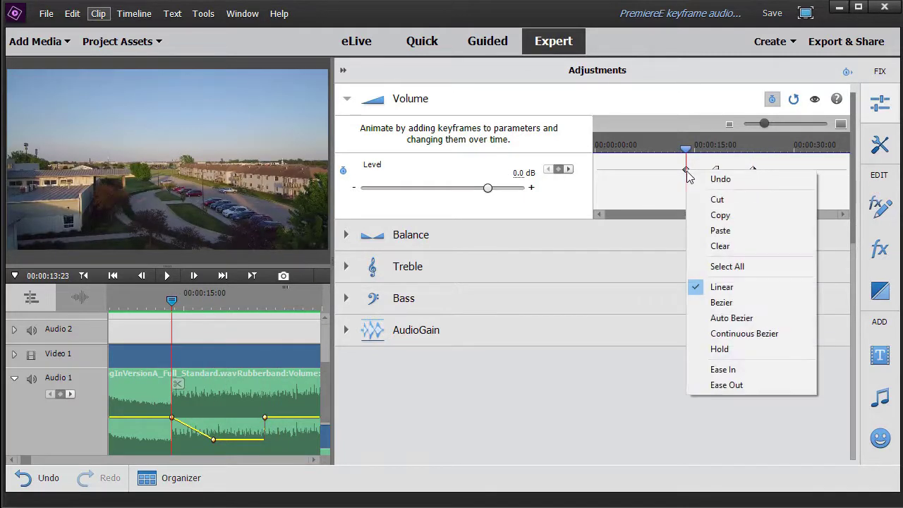
click(694, 353)
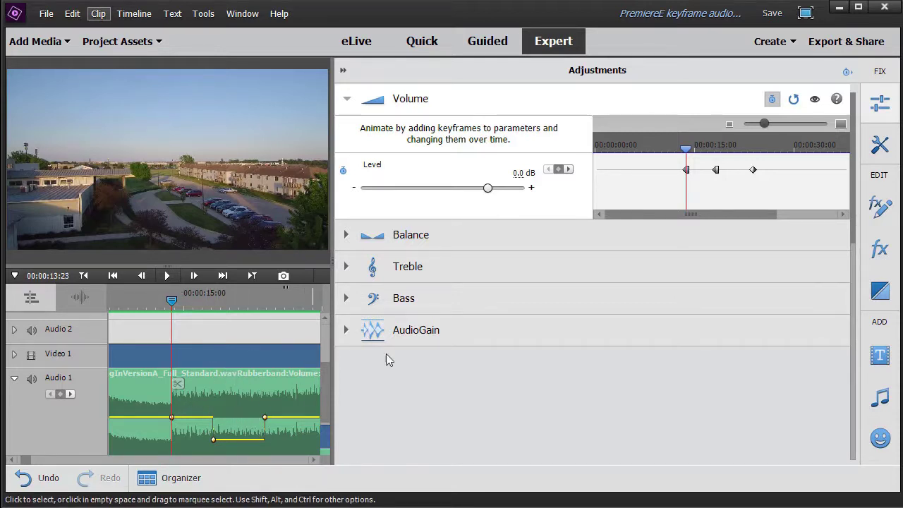
Lower the middle keyframe at 00:00:18:07 to -∞ dB to mute the stretch.
click(568, 169)
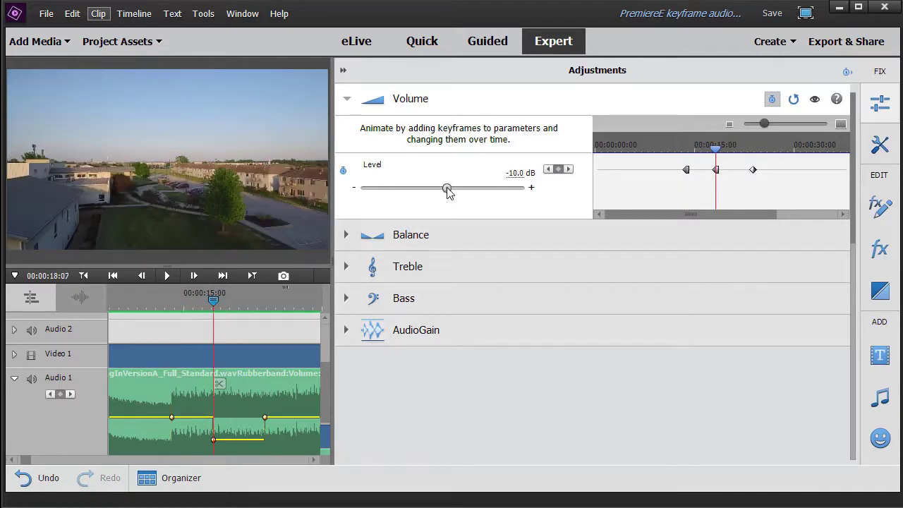
drag(447, 189, 355, 192)
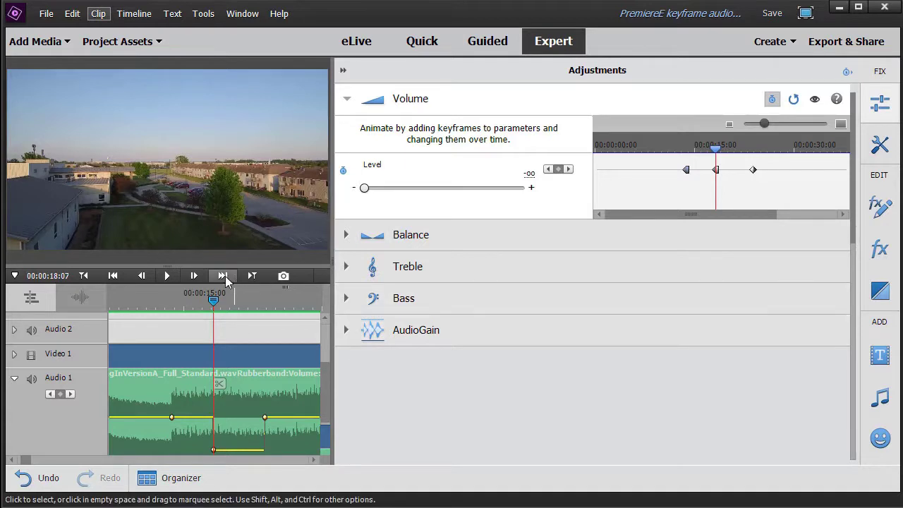
drag(215, 304, 198, 305)
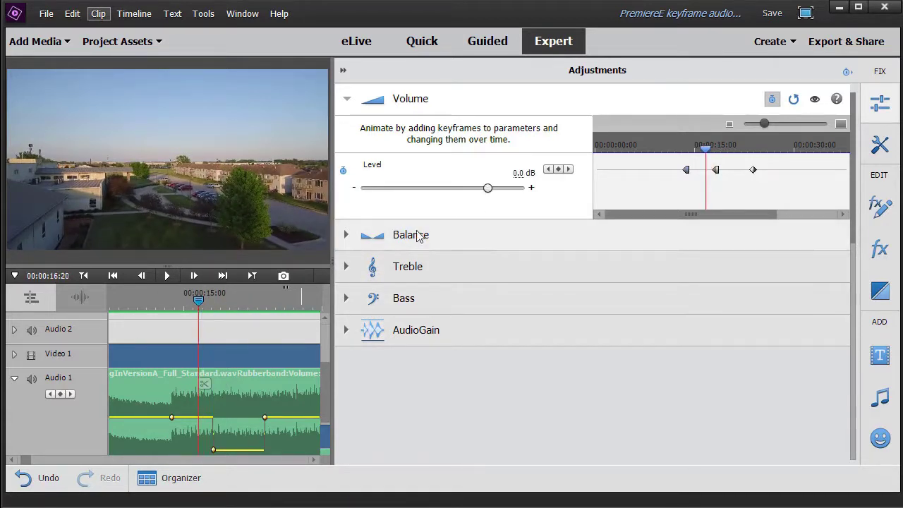
Play from 16:20 through the silenced stretch to 00:00:25:08, then reselect the Audio 1 clip.
click(167, 276)
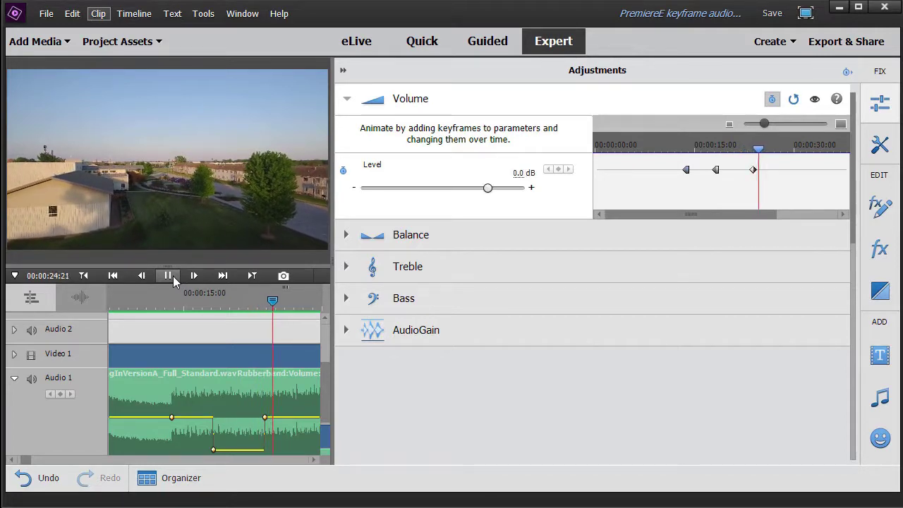
click(172, 275)
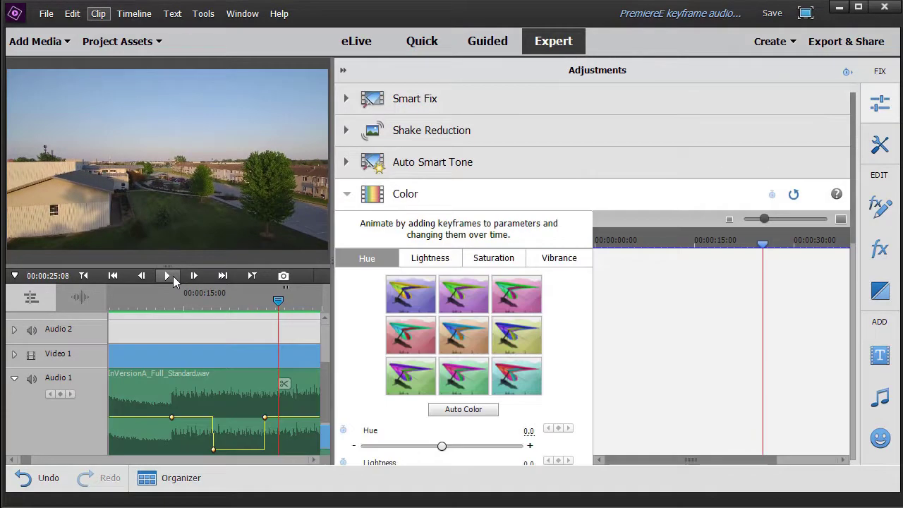
click(249, 383)
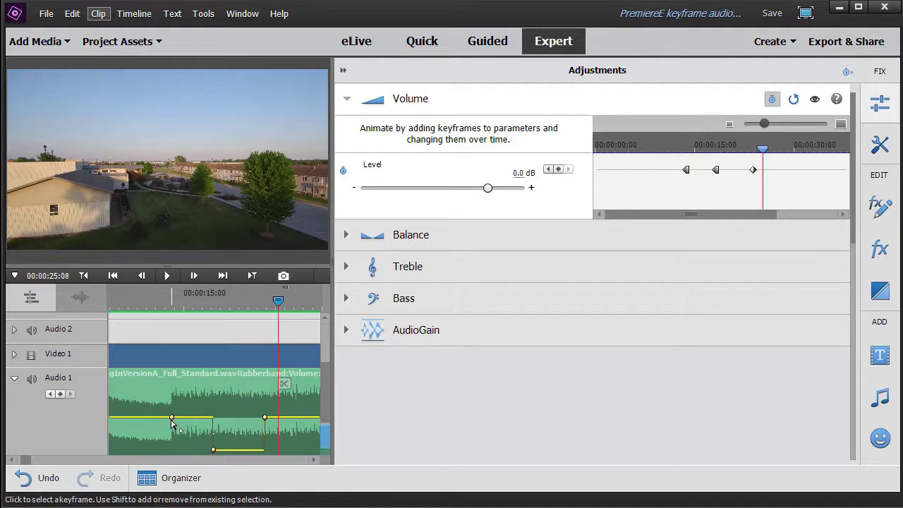